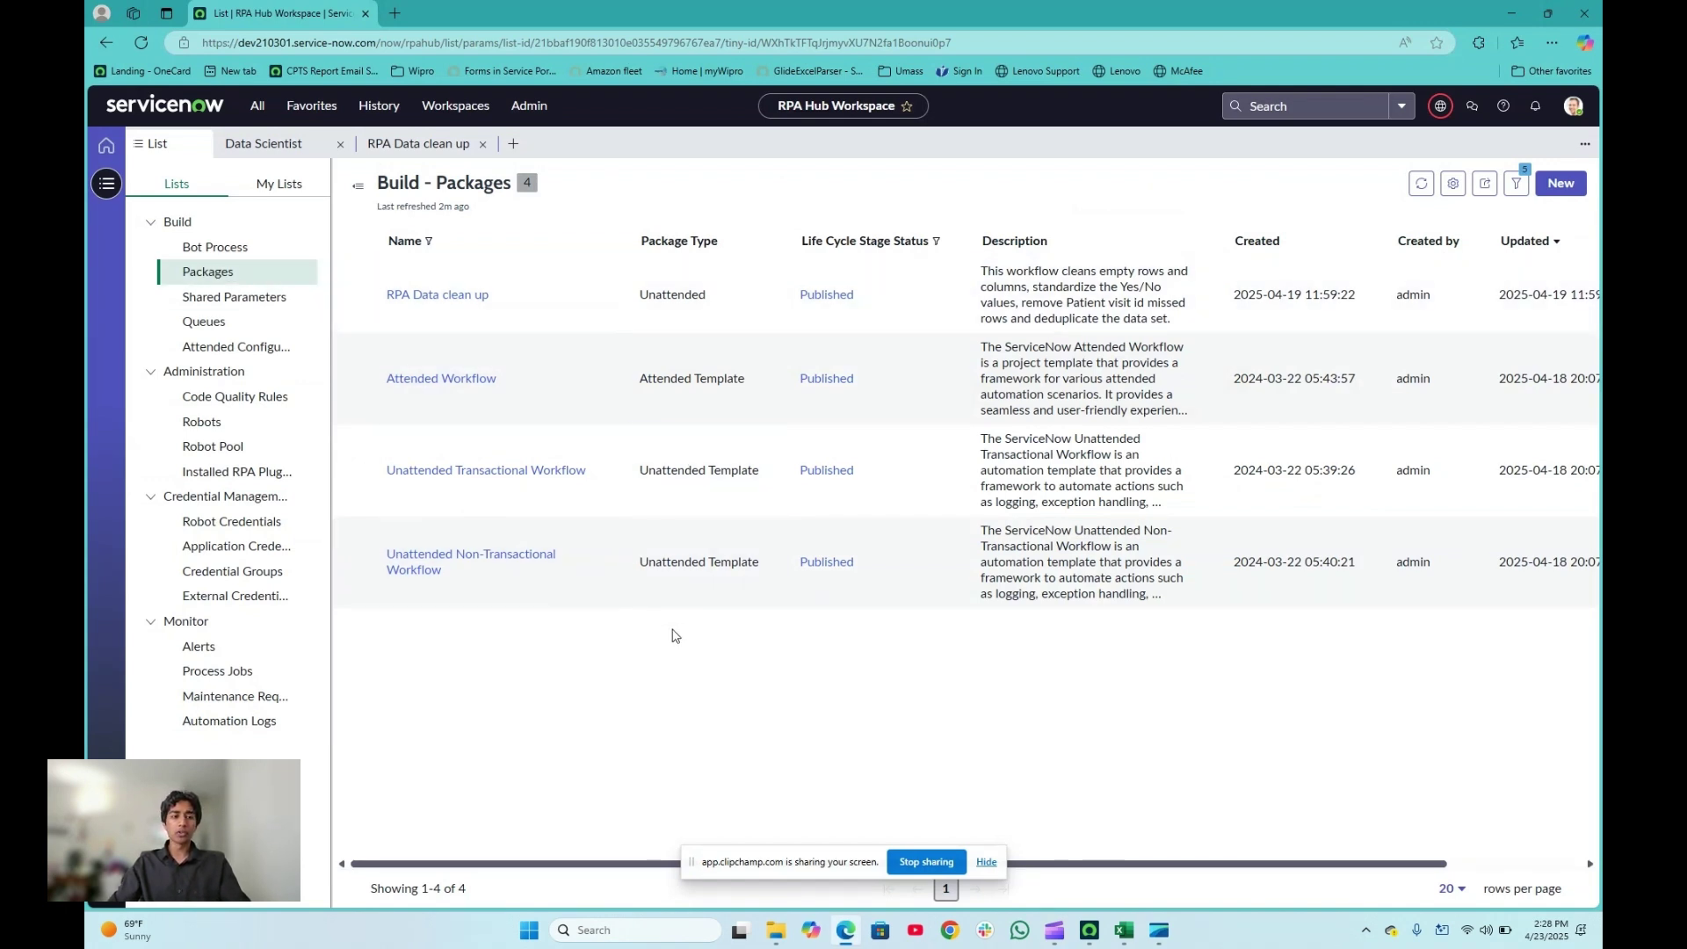
Open the RPA Data clean up package, review its bot process and version lists, and view the version 10001 record with its attachment.
{"action": "left_click", "coordinate": [461, 307]}
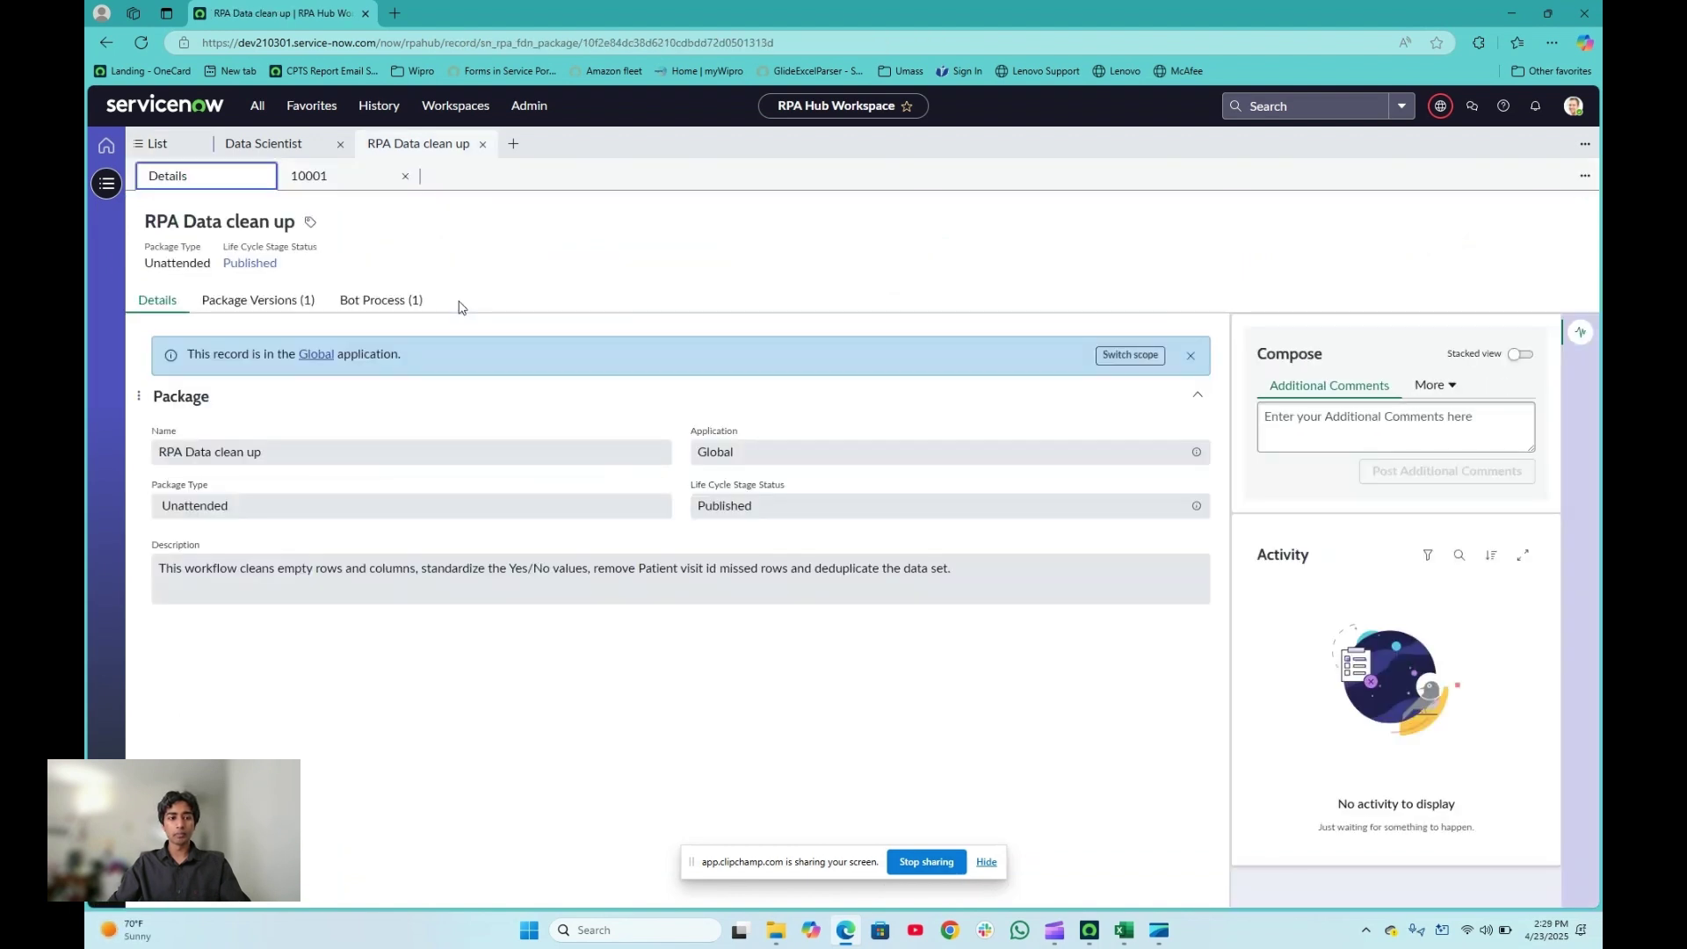
{"action": "left_click", "coordinate": [317, 307]}
{"action": "left_click", "coordinate": [364, 309]}
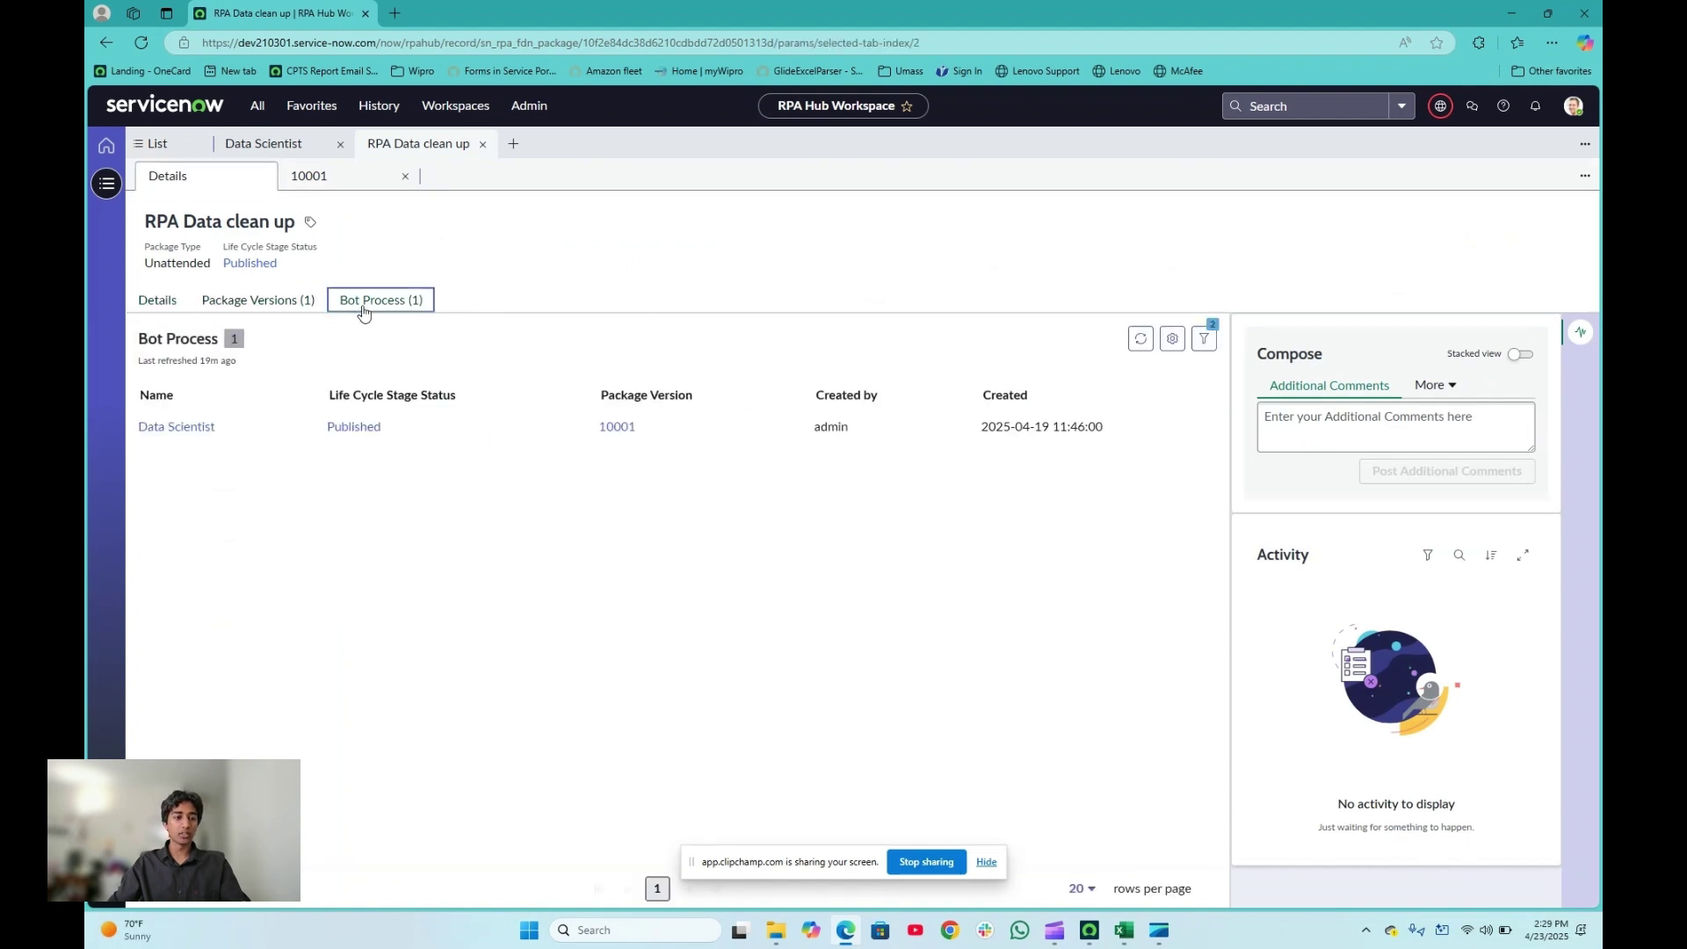
{"action": "left_click", "coordinate": [268, 304]}
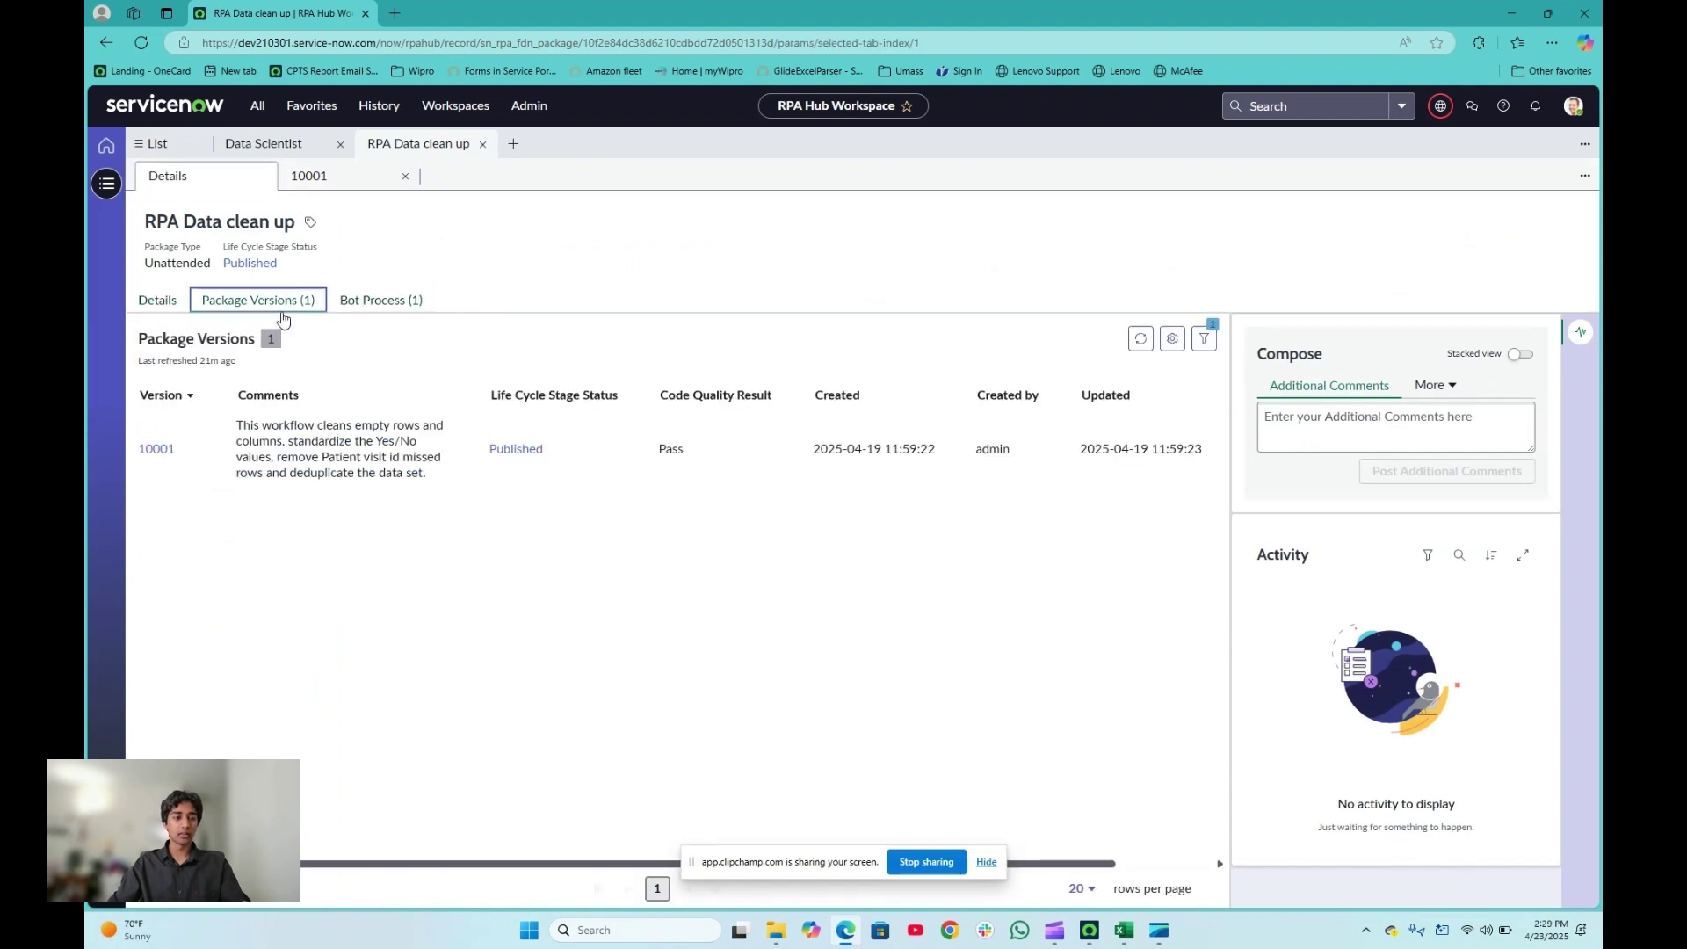
{"action": "left_click", "coordinate": [167, 450]}
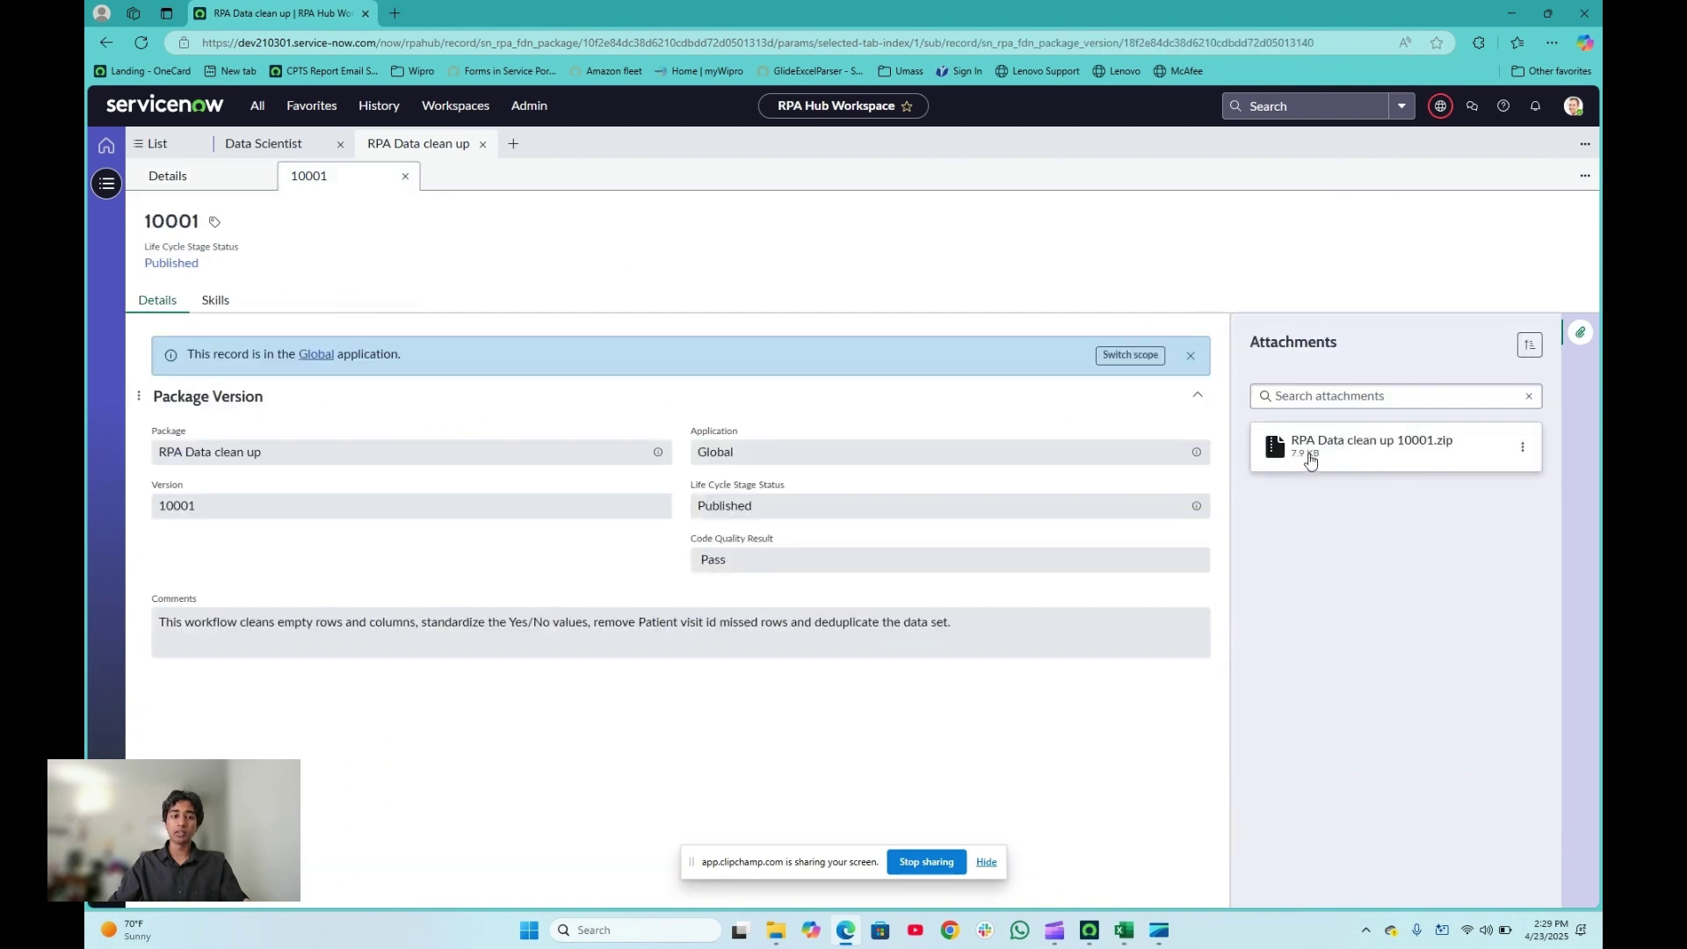
{"action": "left_click", "coordinate": [167, 176]}
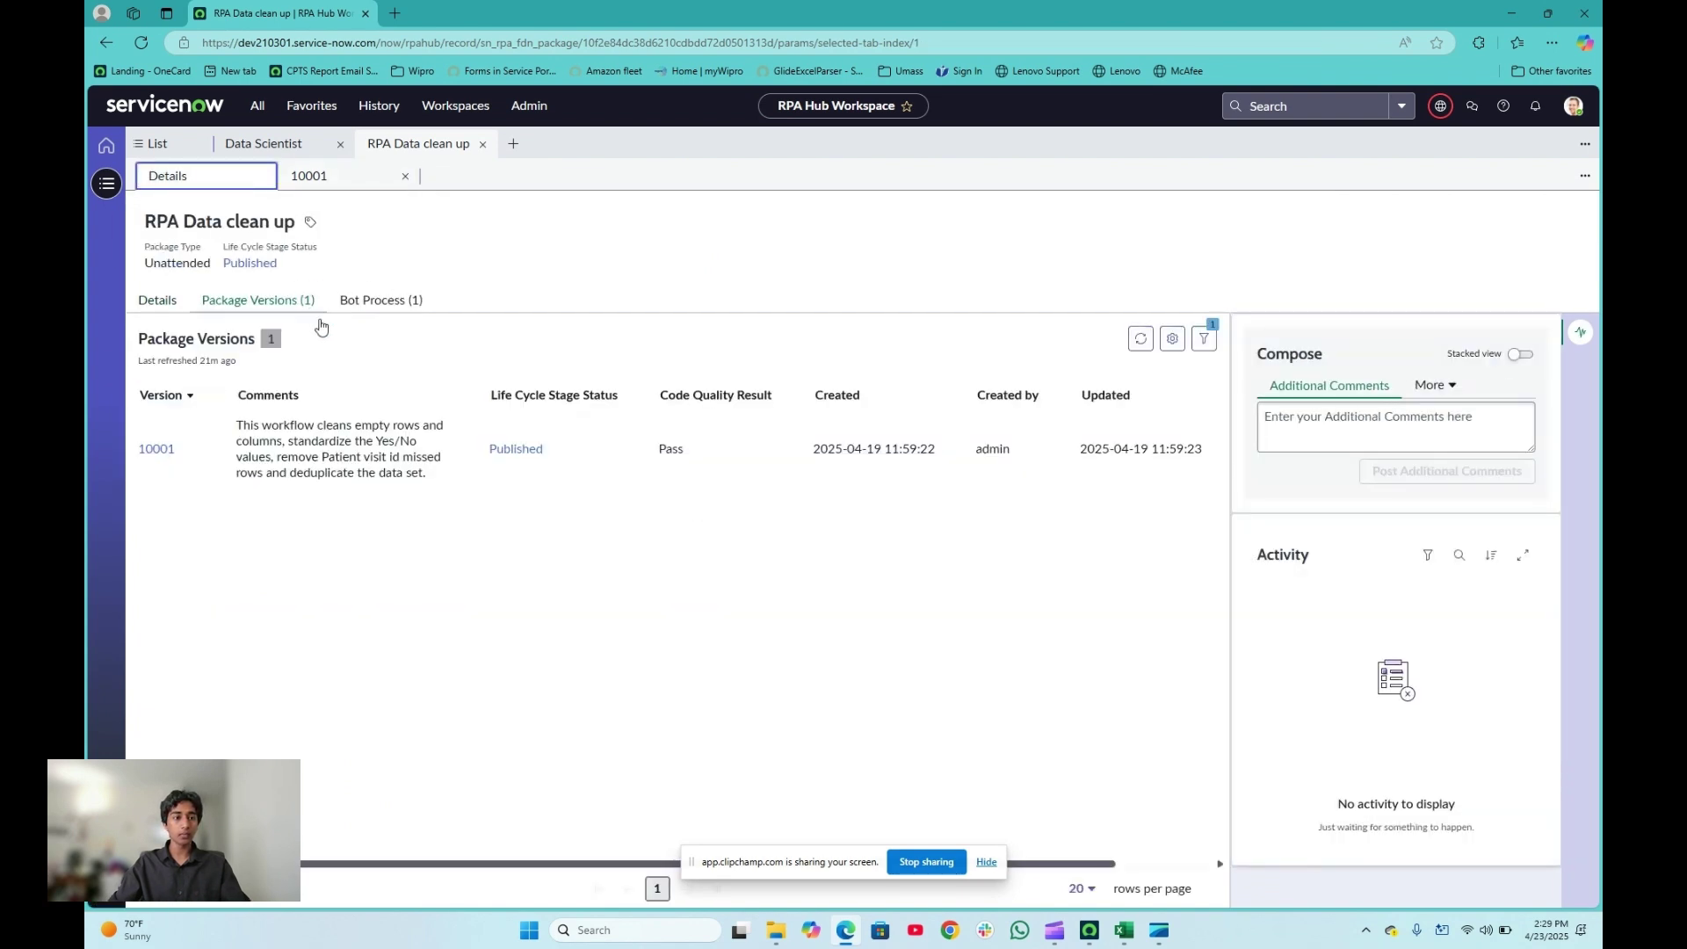
Open the package's Data Scientist bot process, review its applications, credential mappings, assigned robots and robot credentials, and open the Data clean up schedule.
{"action": "left_click", "coordinate": [356, 300]}
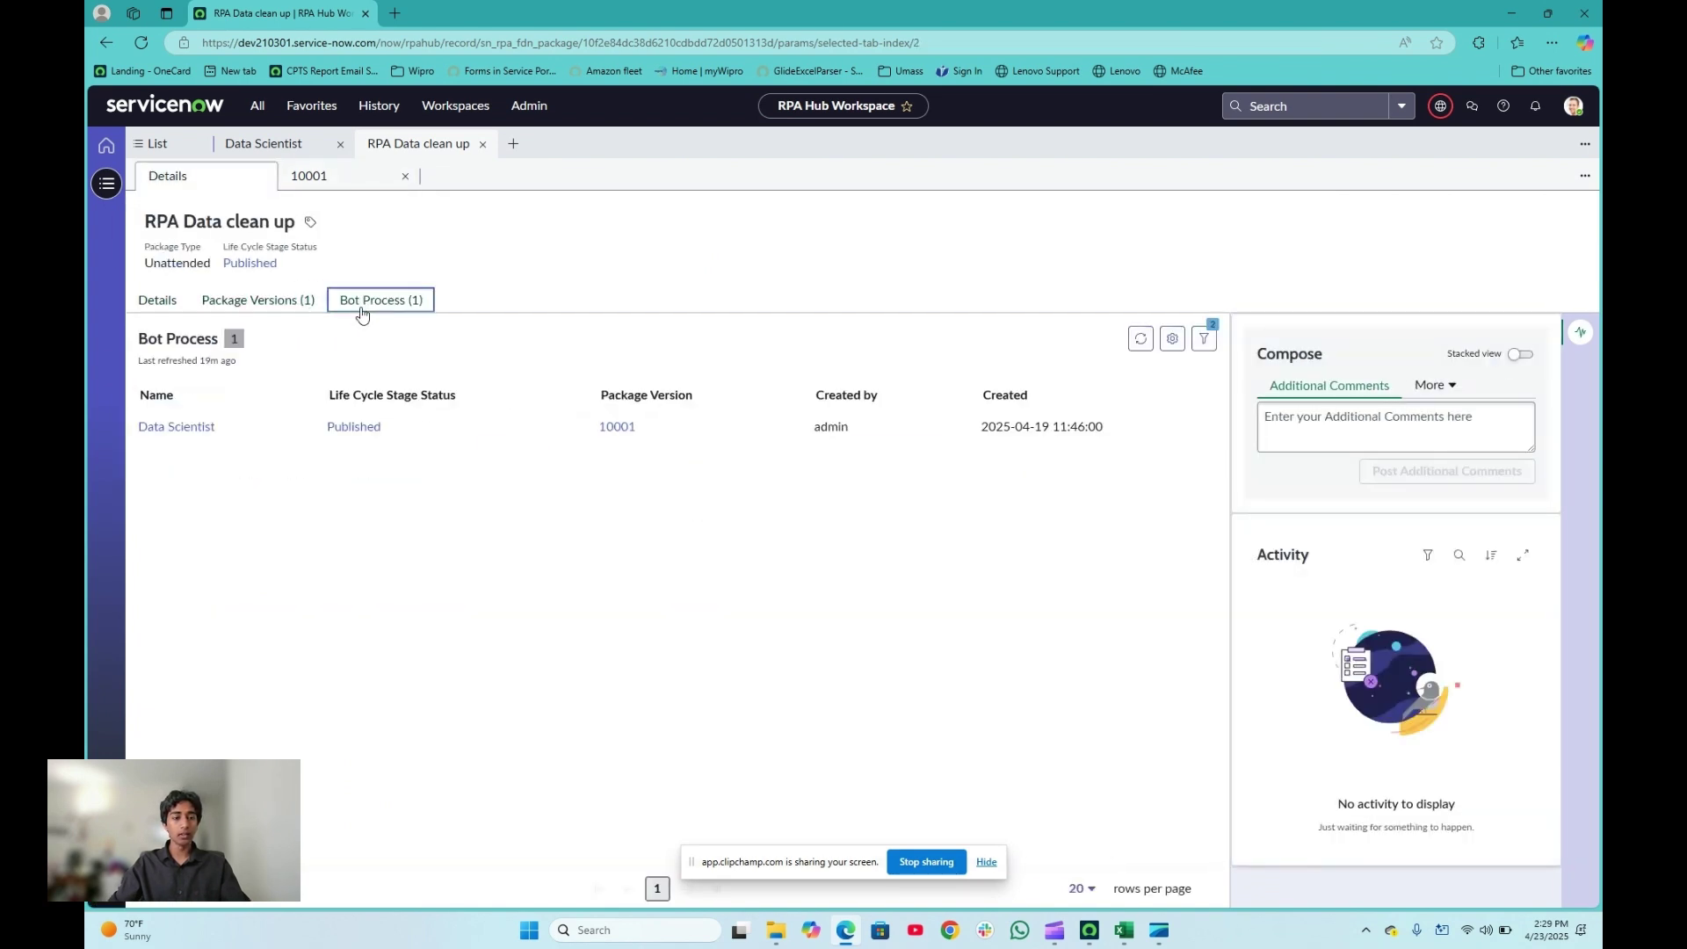
{"action": "left_click", "coordinate": [203, 428]}
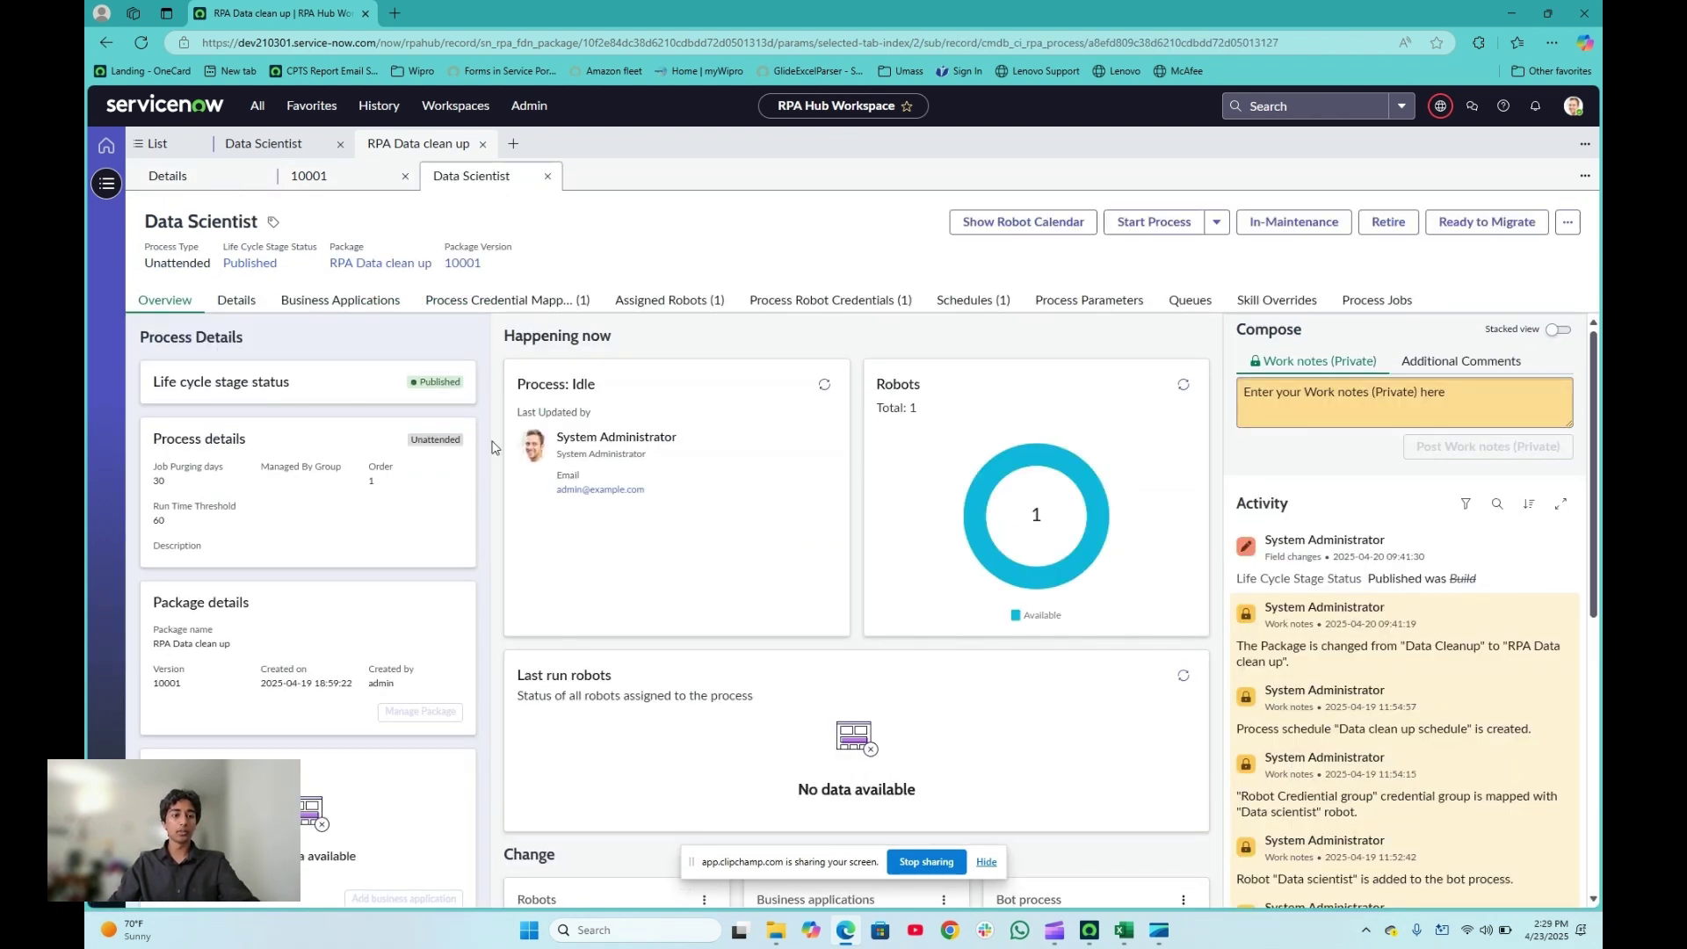
{"action": "left_click", "coordinate": [360, 300]}
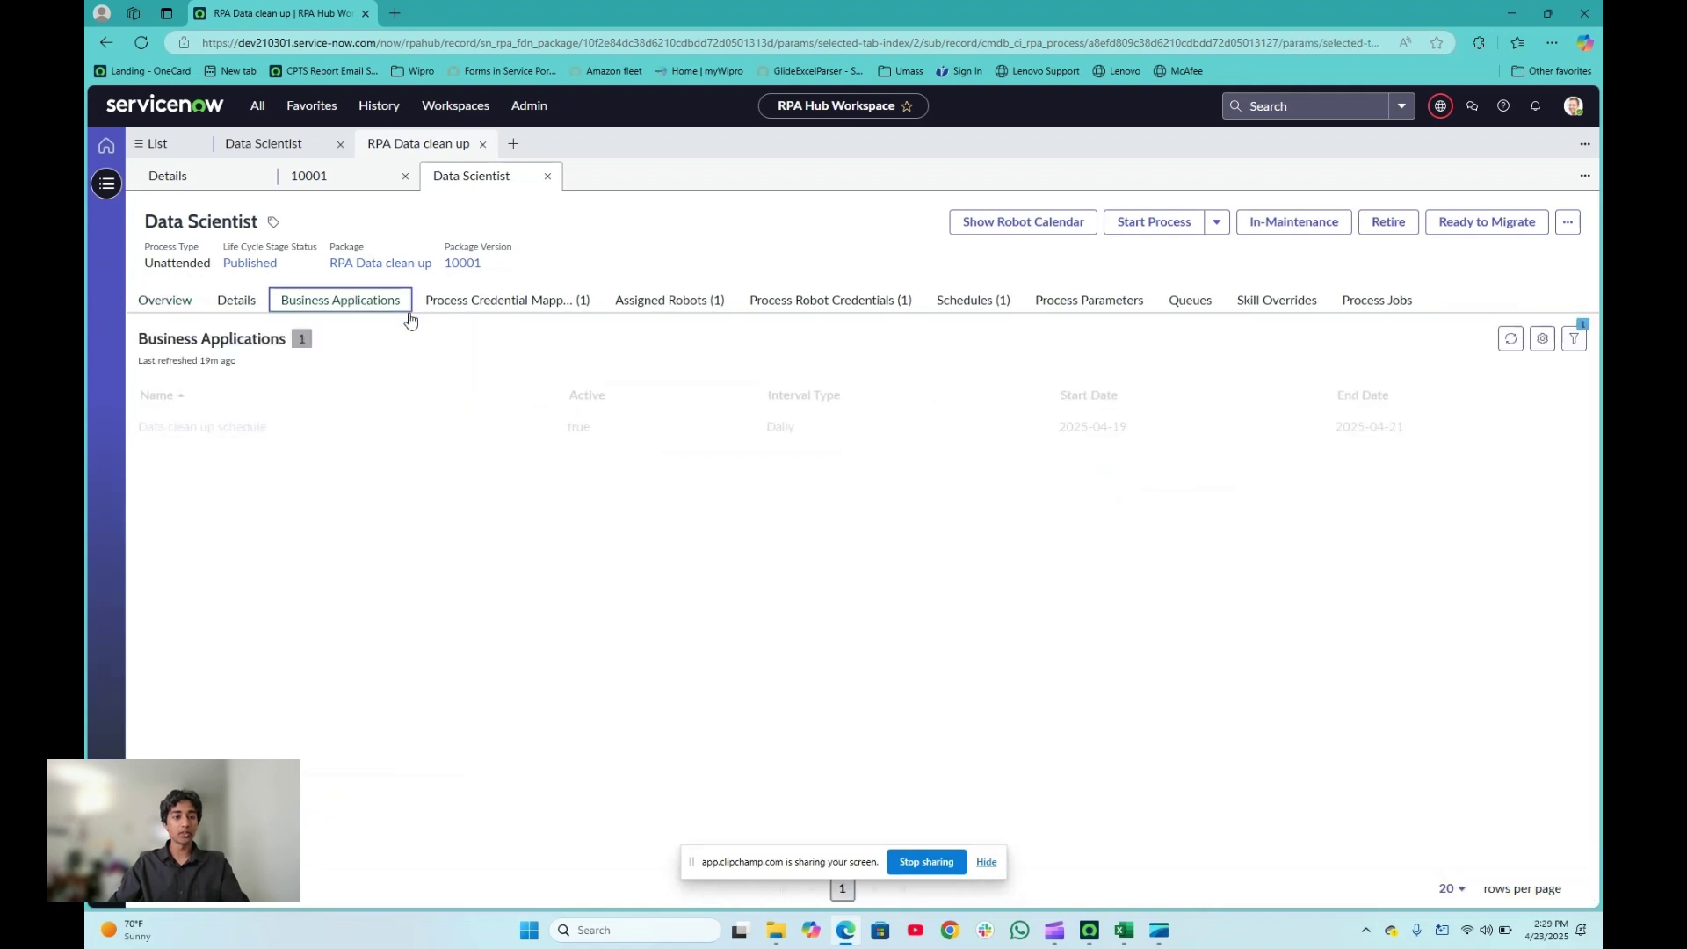
{"action": "left_click", "coordinate": [463, 310]}
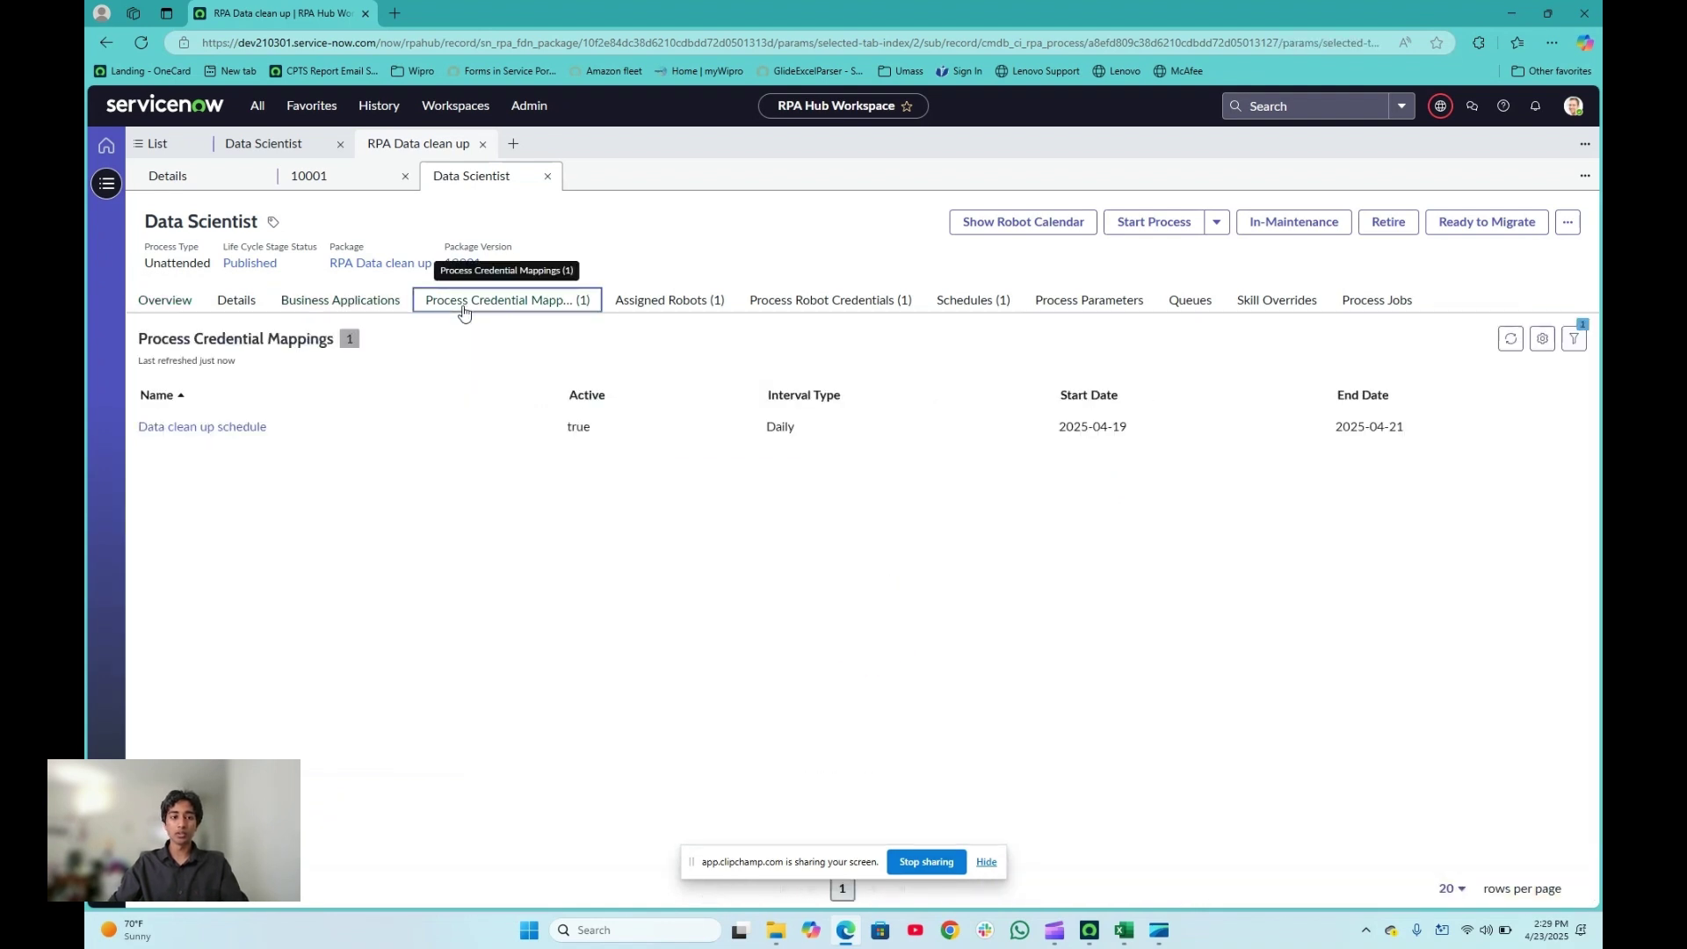
{"action": "left_click", "coordinate": [646, 305]}
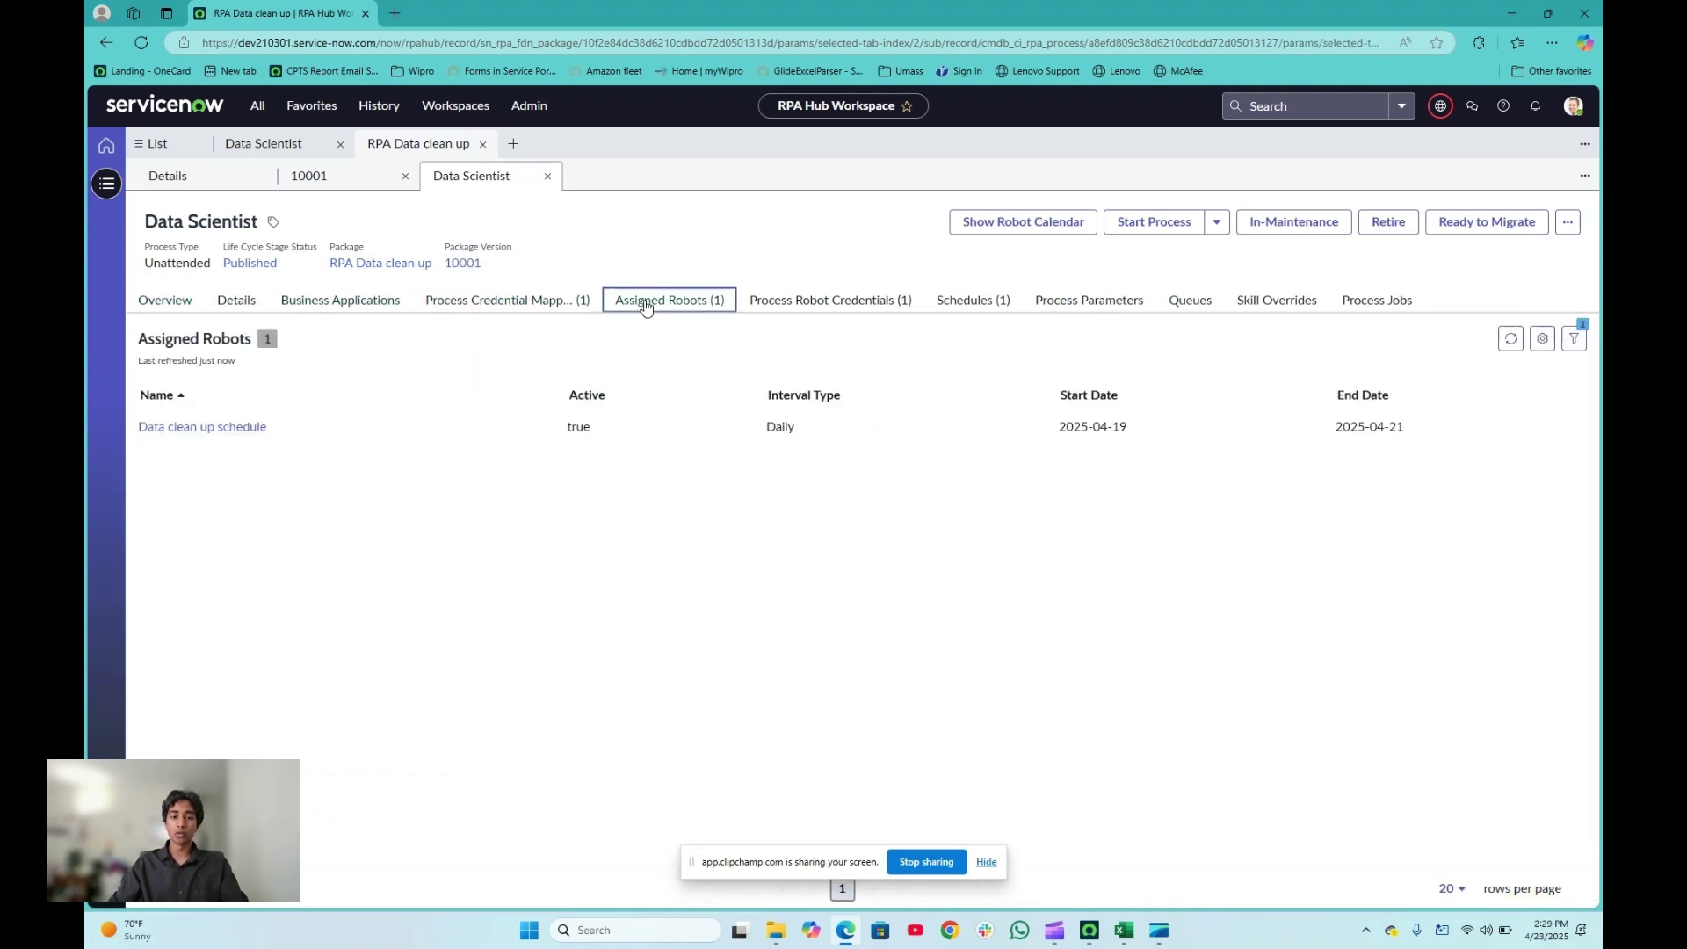
{"action": "left_click", "coordinate": [787, 304]}
{"action": "left_click", "coordinate": [957, 304]}
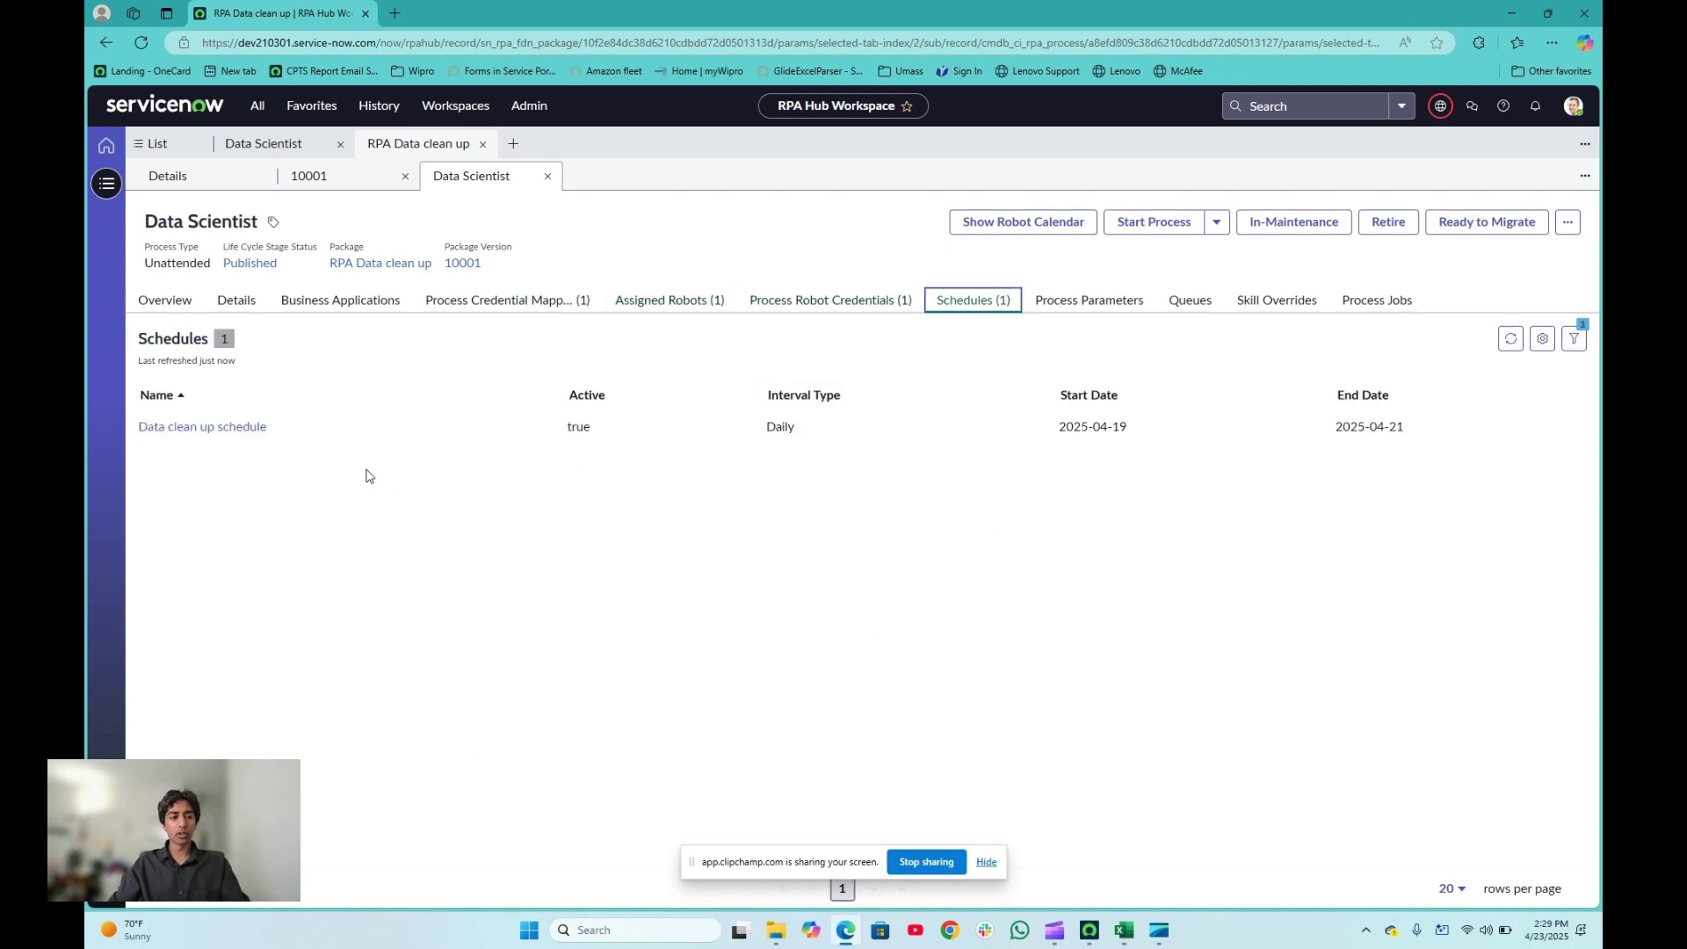
{"action": "left_click", "coordinate": [236, 435]}
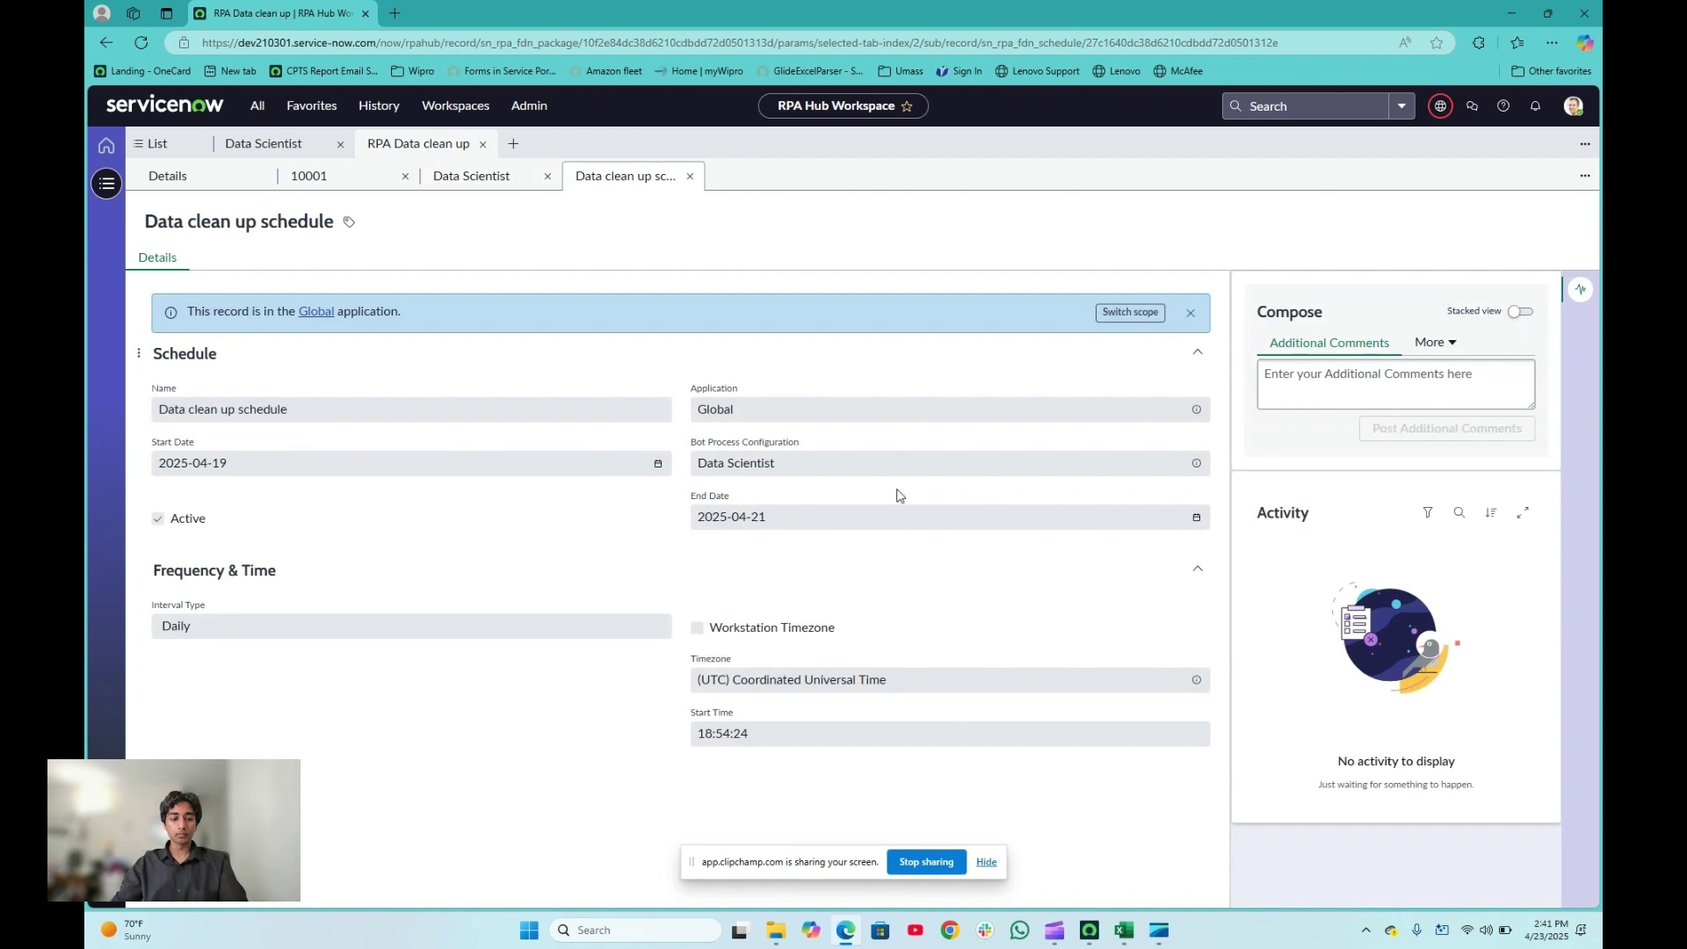
Switch to RPA Desktop Design Studio and view the Main workflow of the RPA Data clean up project.
{"action": "key", "text": "alt+Tab"}
{"action": "key", "text": "alt+Tab"}
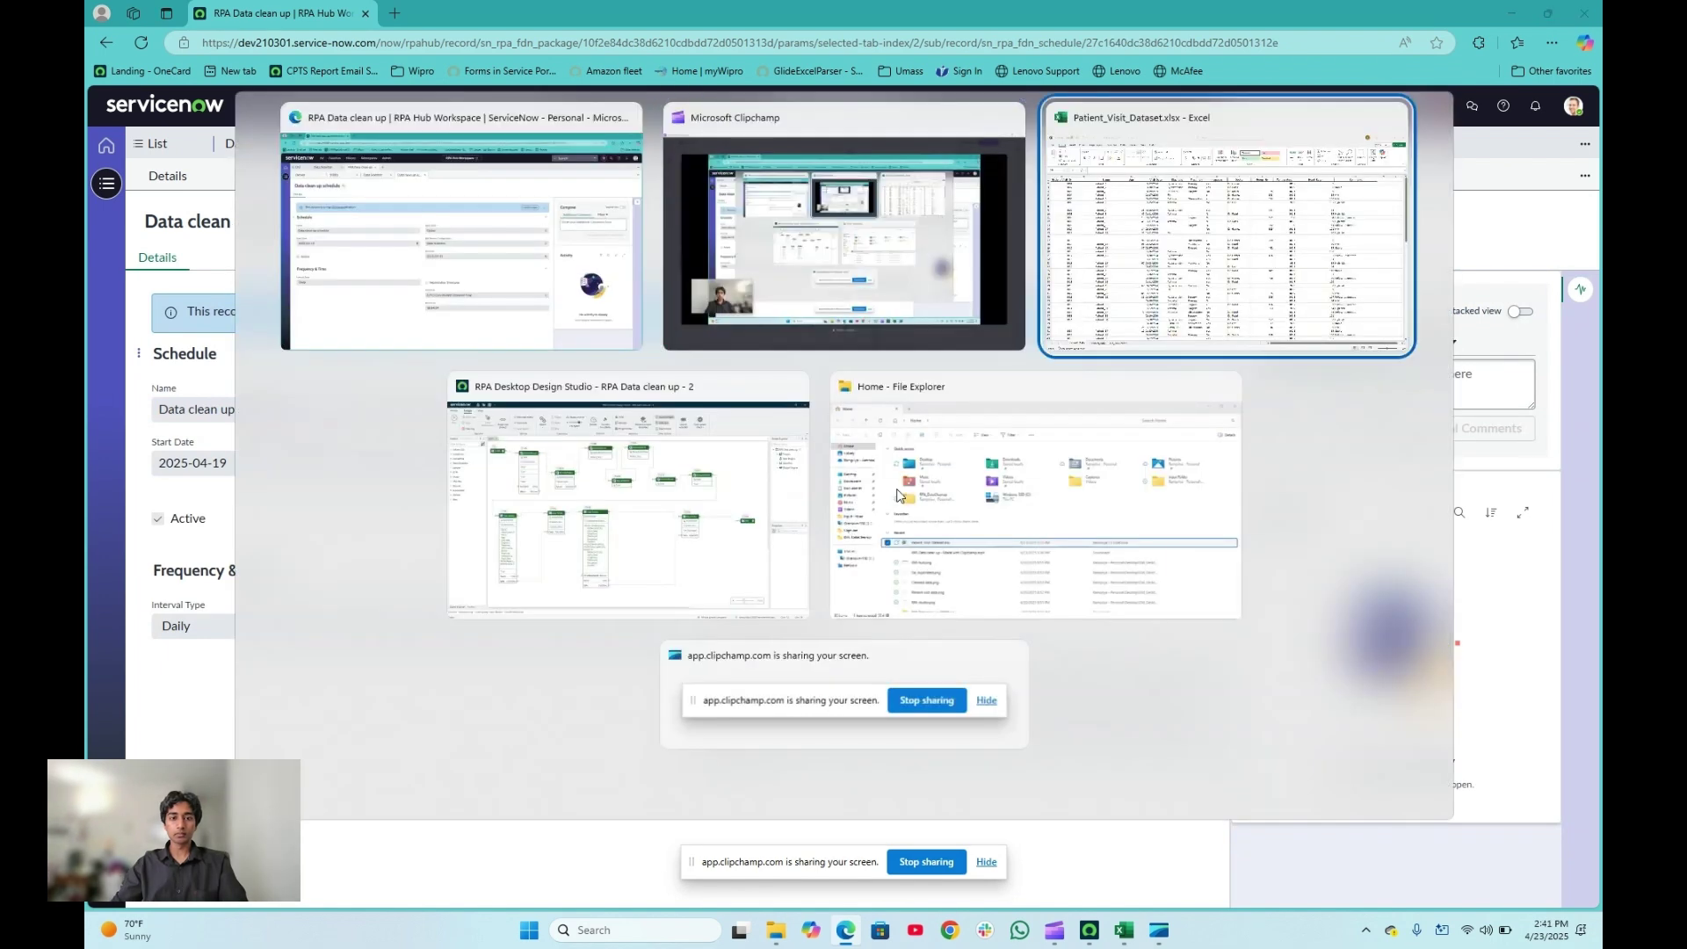
{"action": "key", "text": "alt+Tab"}
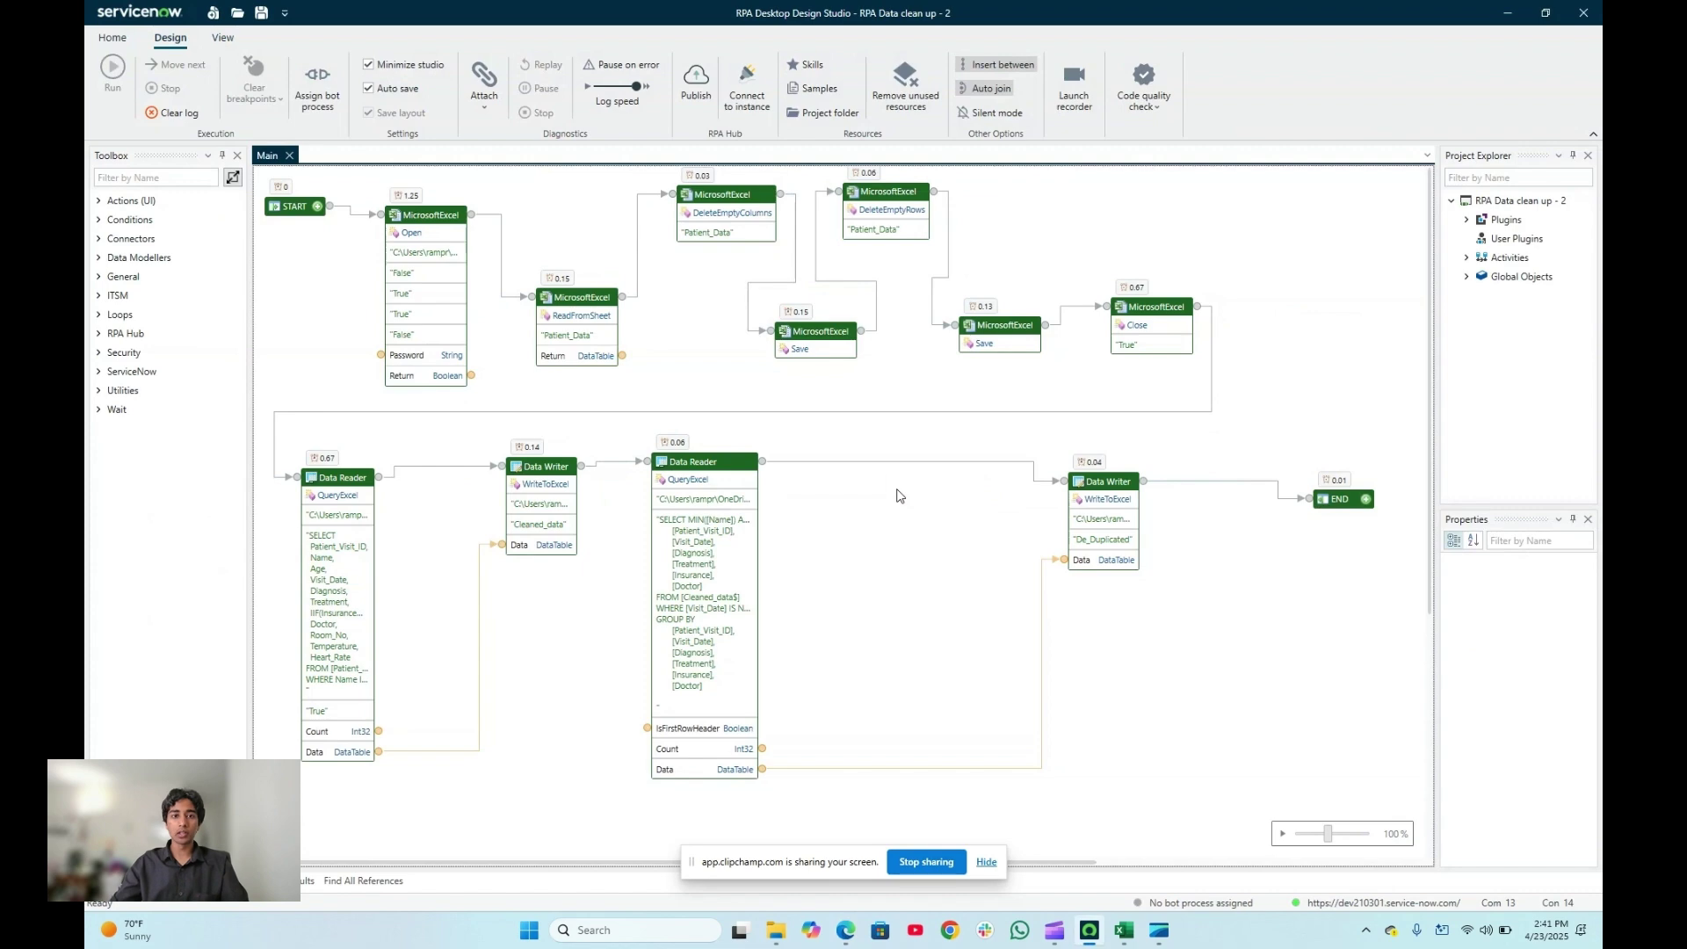
Switch to the Patient_Visit_Dataset.xlsx workbook in Excel and inspect empty row 8 and the unnamed empty column B.
{"action": "key", "text": "alt+Tab"}
{"action": "key", "text": "alt+Tab"}
{"action": "key", "text": "alt+Tab"}
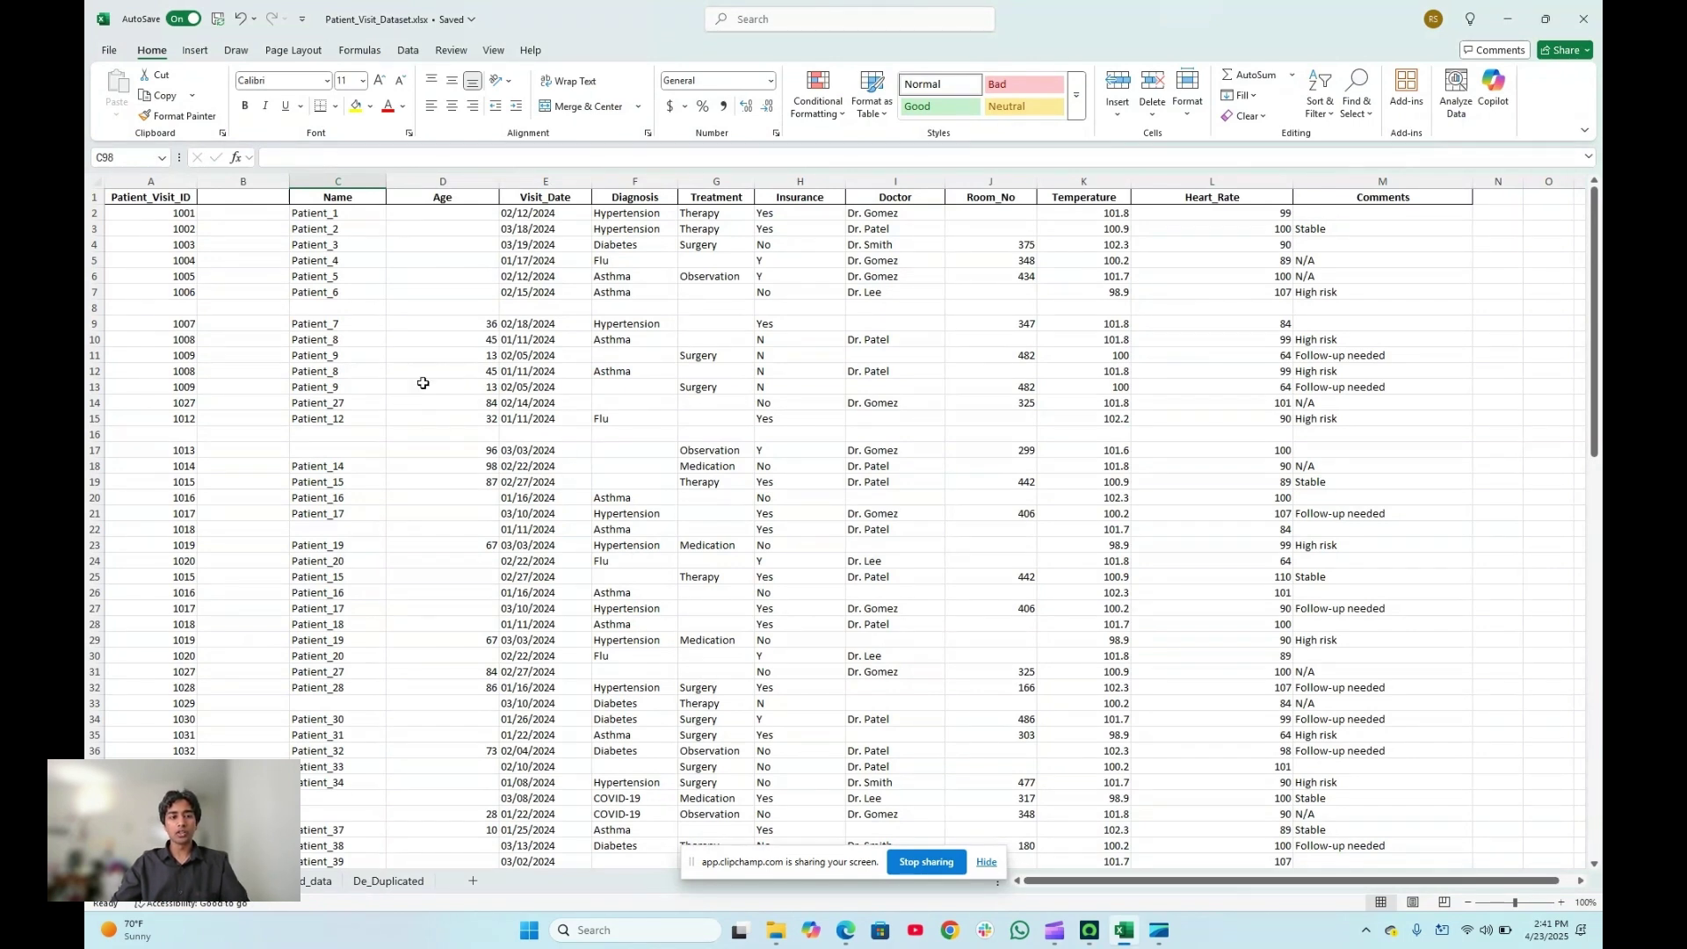
{"action": "left_click", "coordinate": [381, 308]}
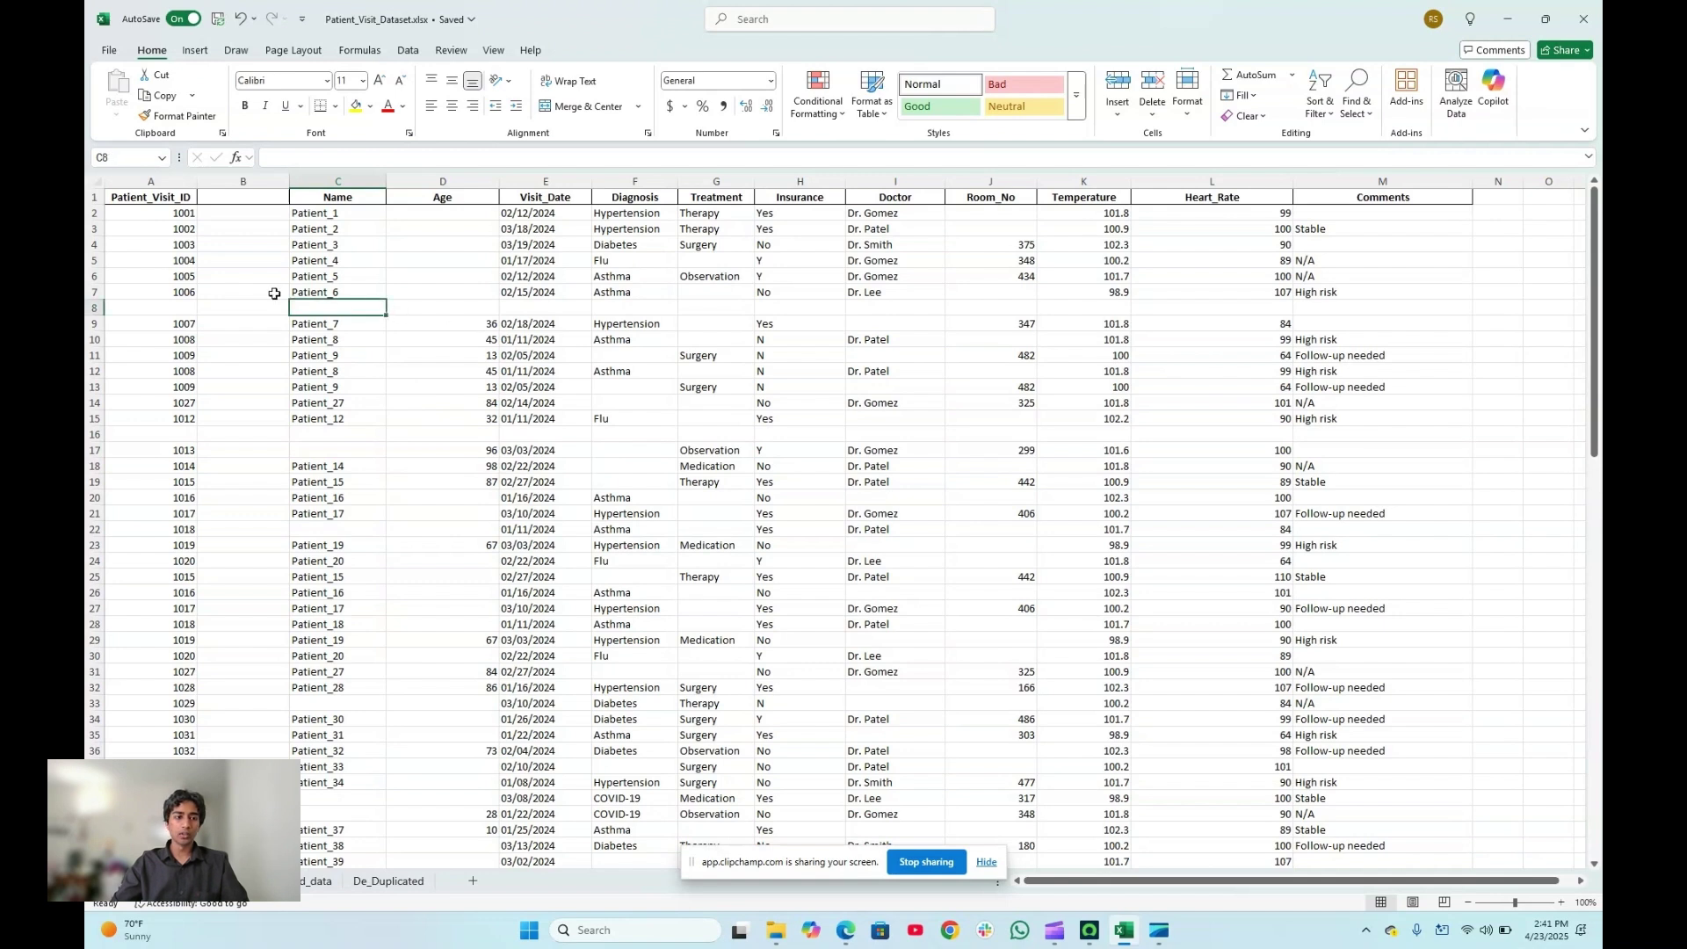
{"action": "left_click", "coordinate": [274, 294]}
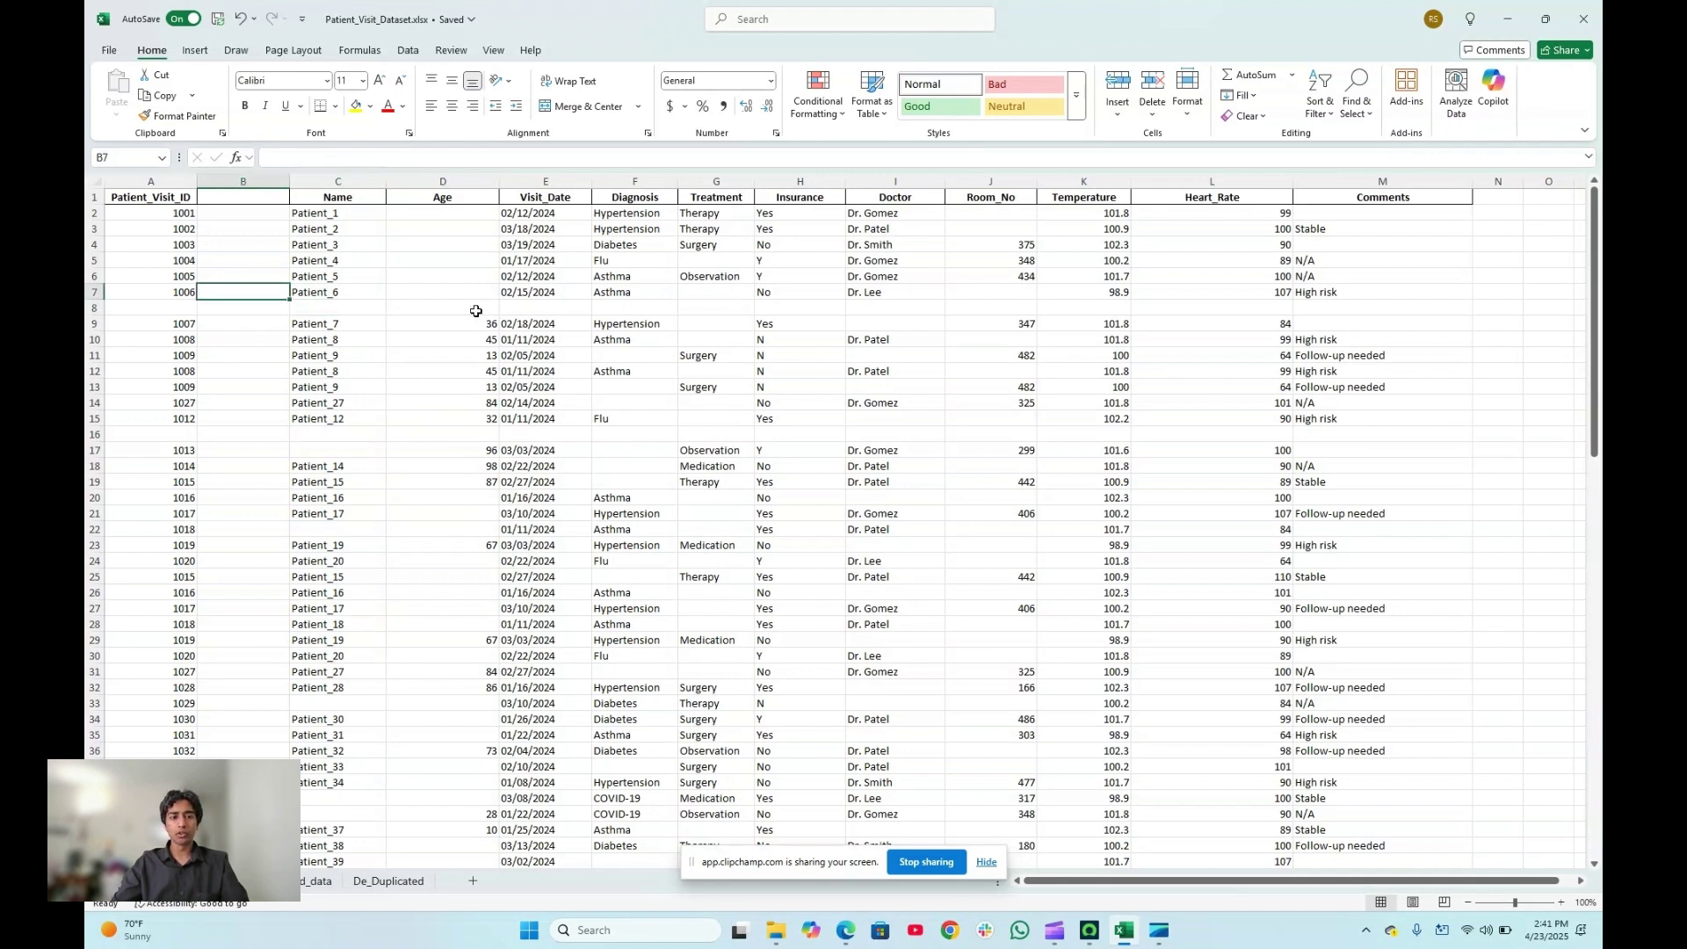
Examine how the Yes/No values are written in the Insurance column and look through the remaining patient rows.
{"action": "left_click", "coordinate": [773, 213]}
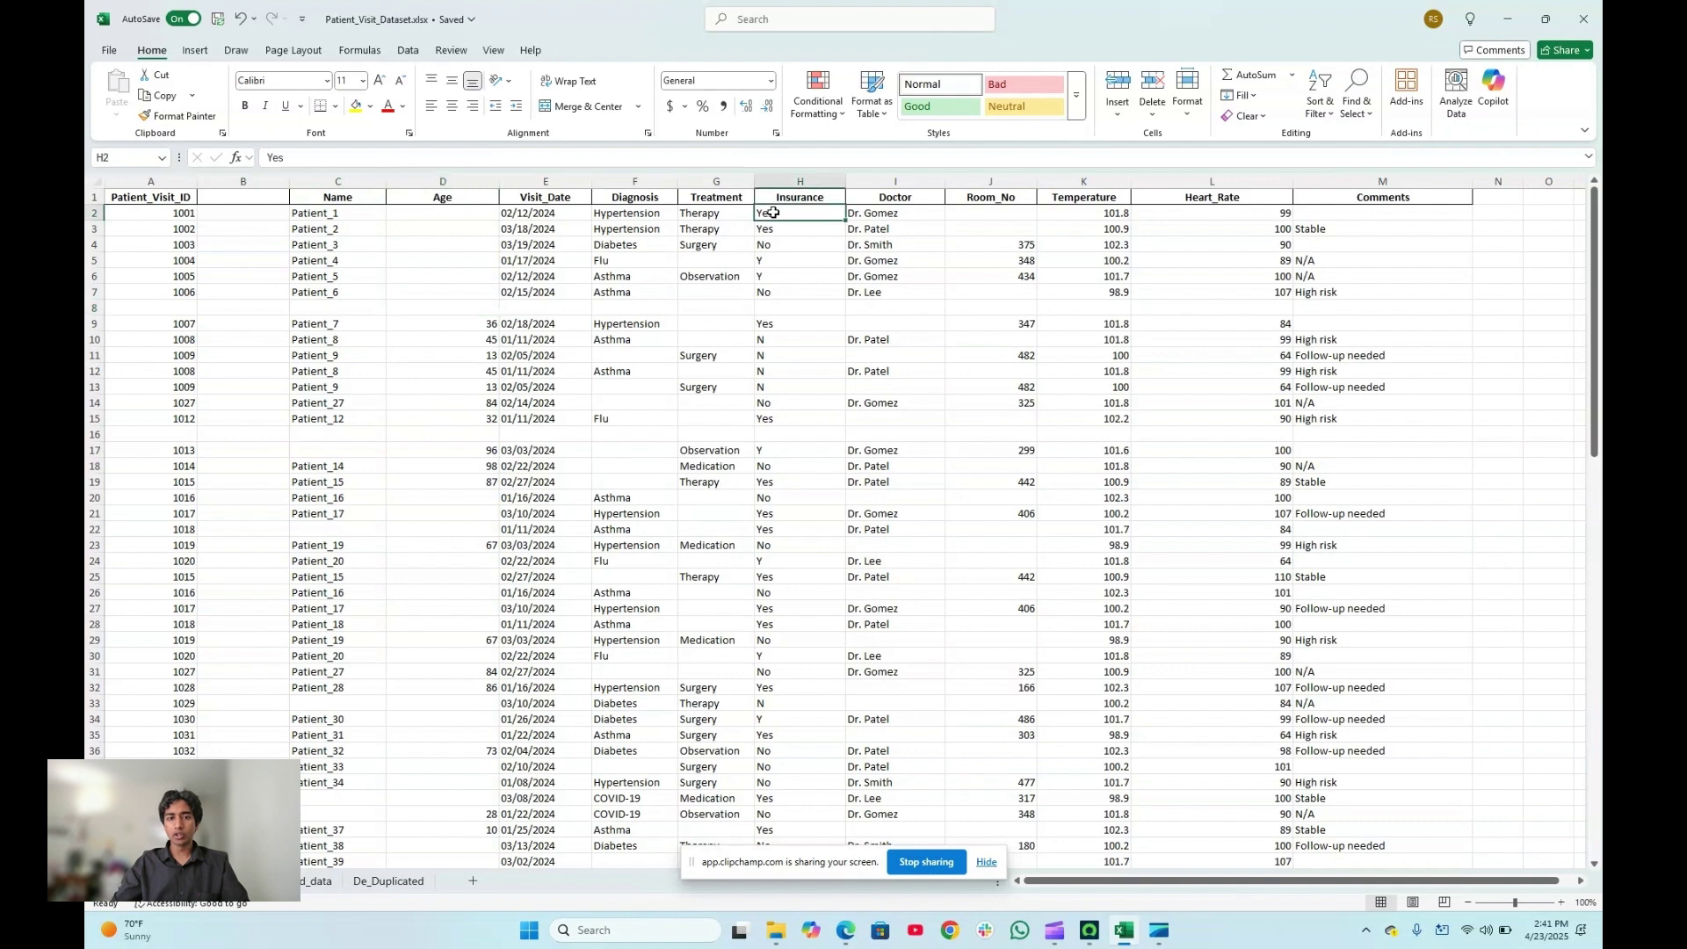
{"action": "left_click", "coordinate": [782, 247]}
{"action": "left_click", "coordinate": [788, 280]}
{"action": "left_click", "coordinate": [794, 328]}
{"action": "left_click", "coordinate": [795, 352]}
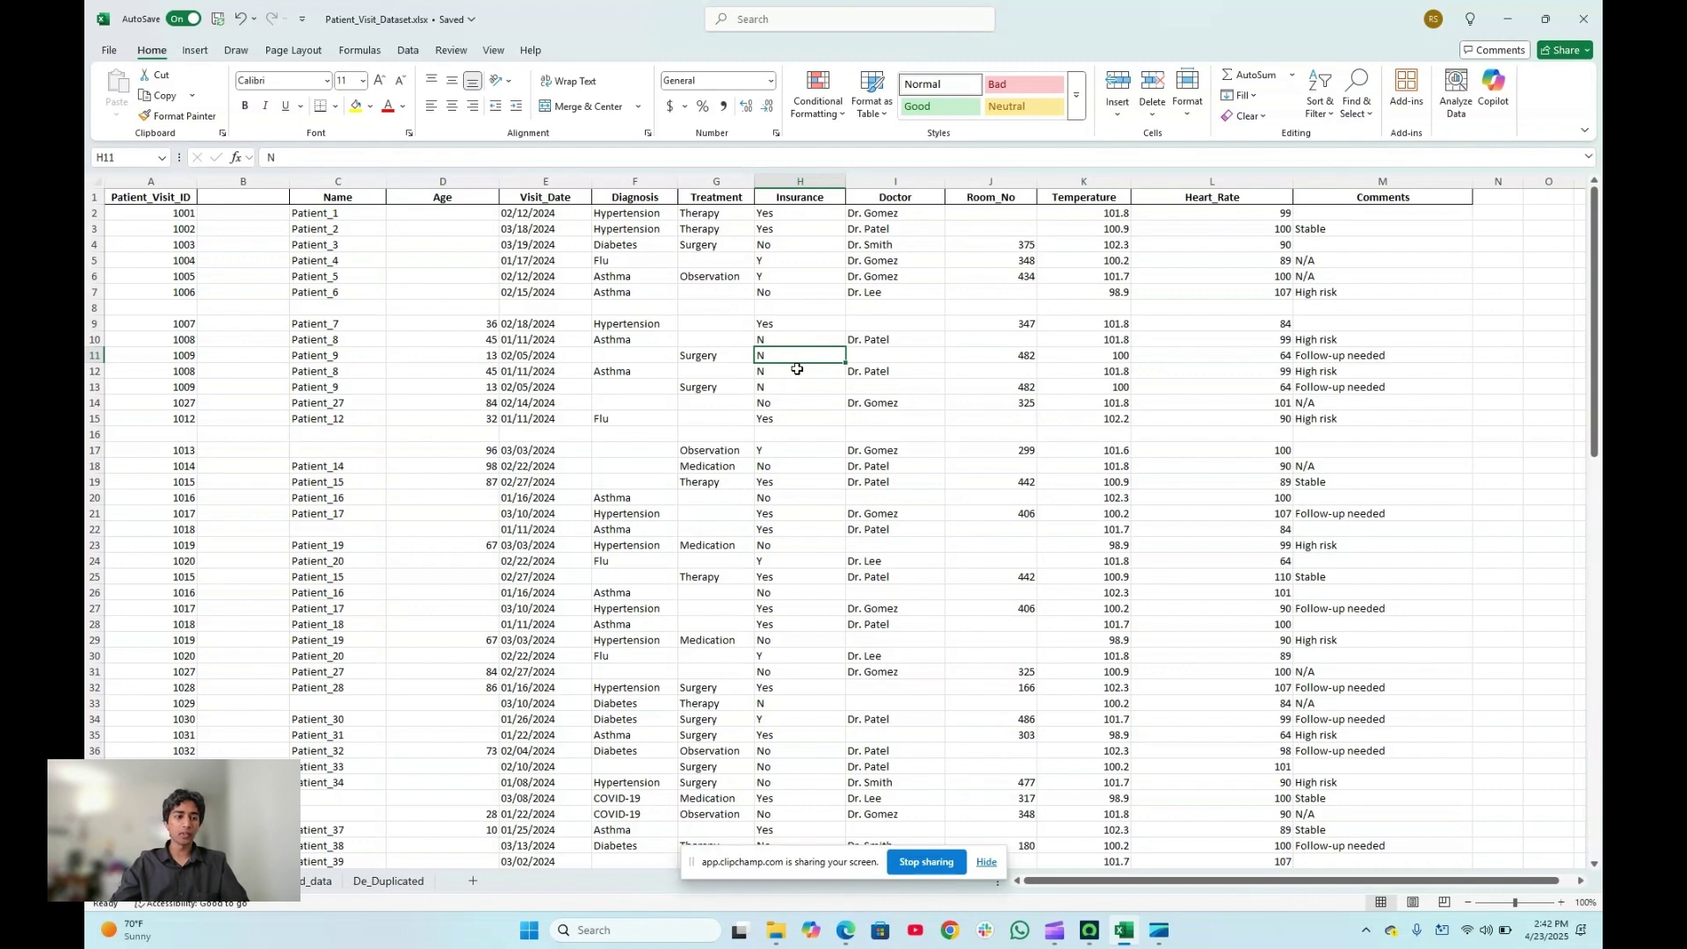
{"action": "scroll", "coordinate": [365, 557], "scroll_direction": "down", "scroll_amount": 6}
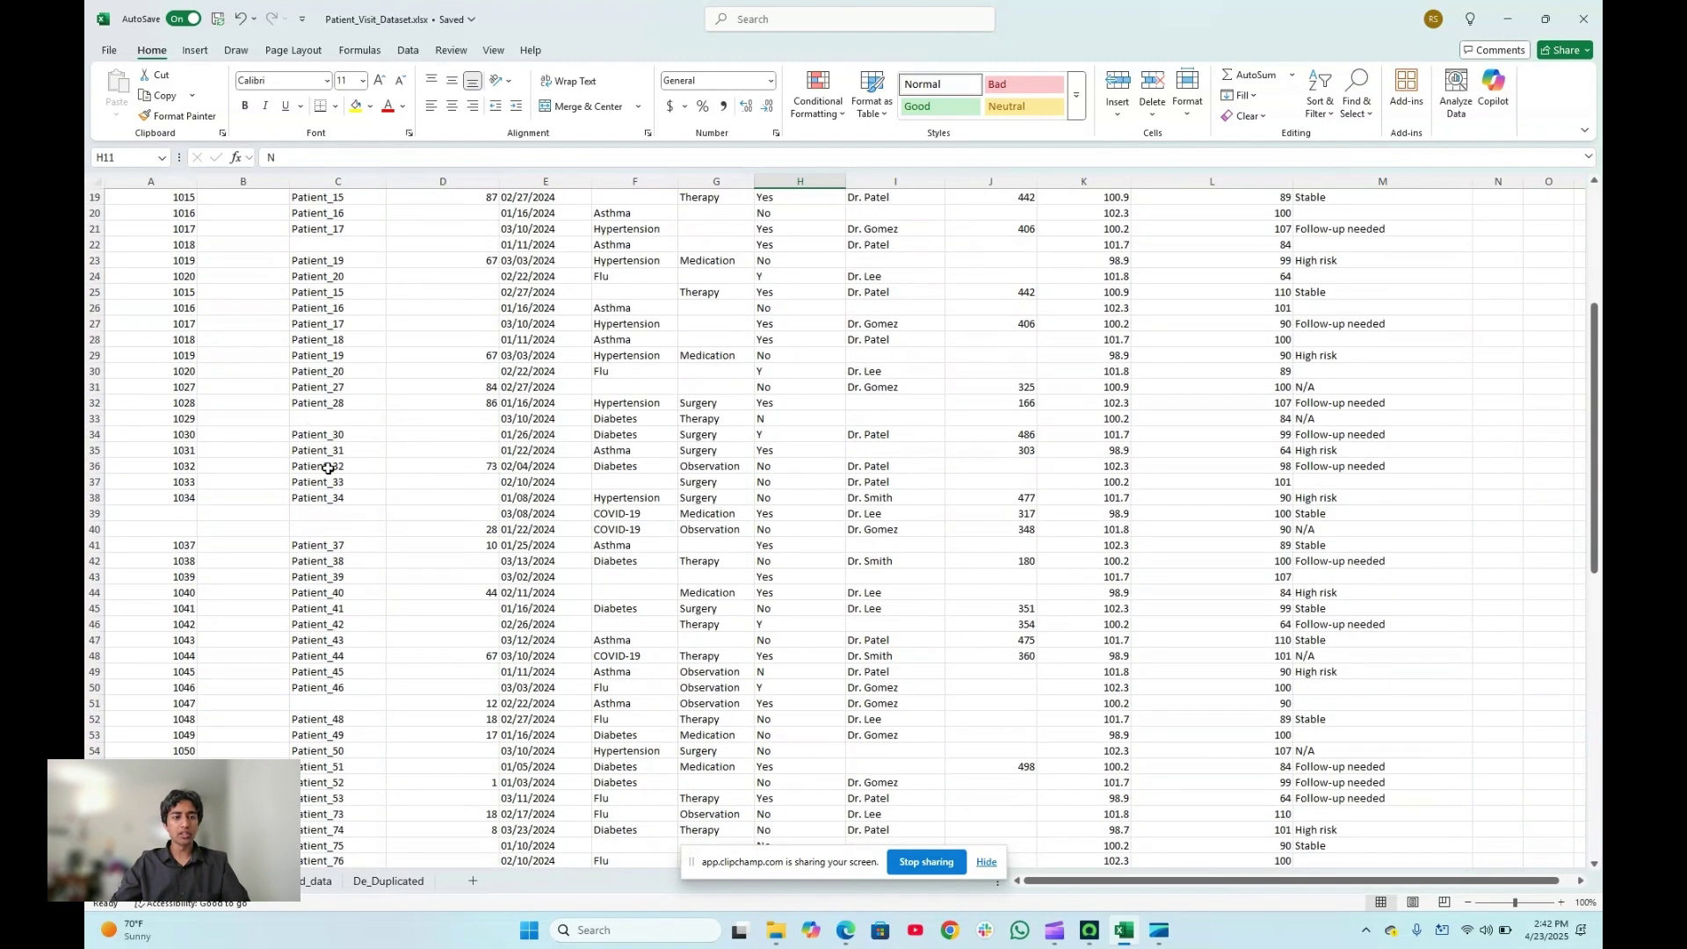
{"action": "scroll", "coordinate": [328, 469], "scroll_direction": "up", "scroll_amount": 6}
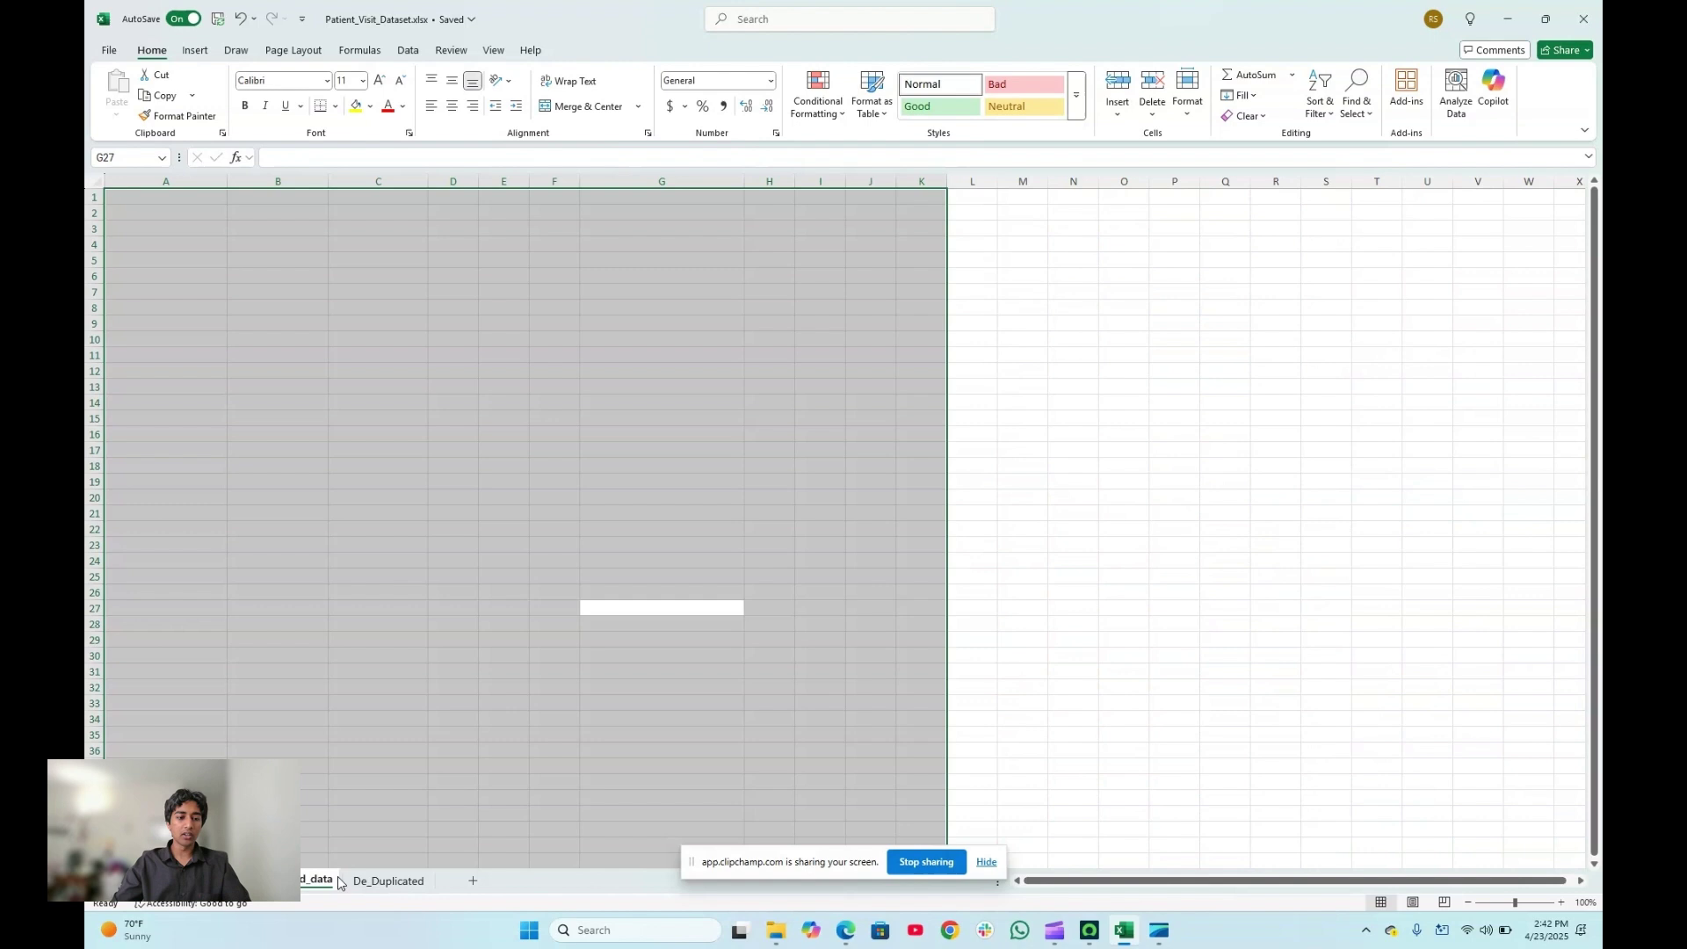
Check the Cleaned_data and De_Duplicated sheets, then return to the raw patient data sheet.
{"action": "left_click", "coordinate": [363, 882]}
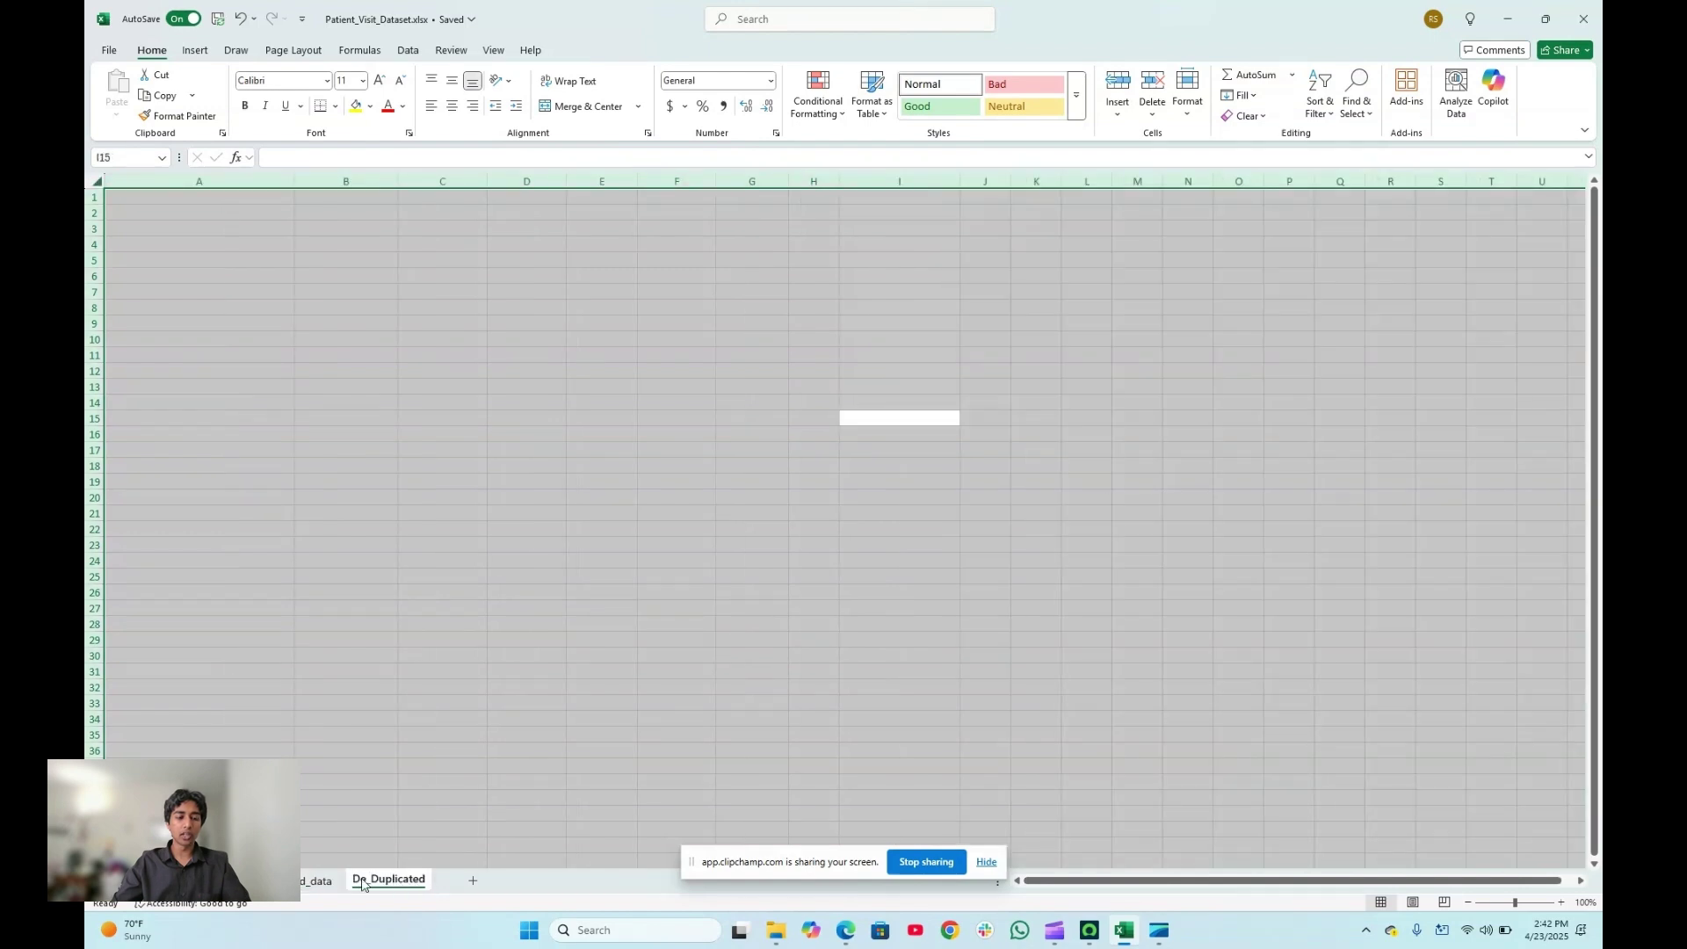
{"action": "left_click", "coordinate": [318, 887]}
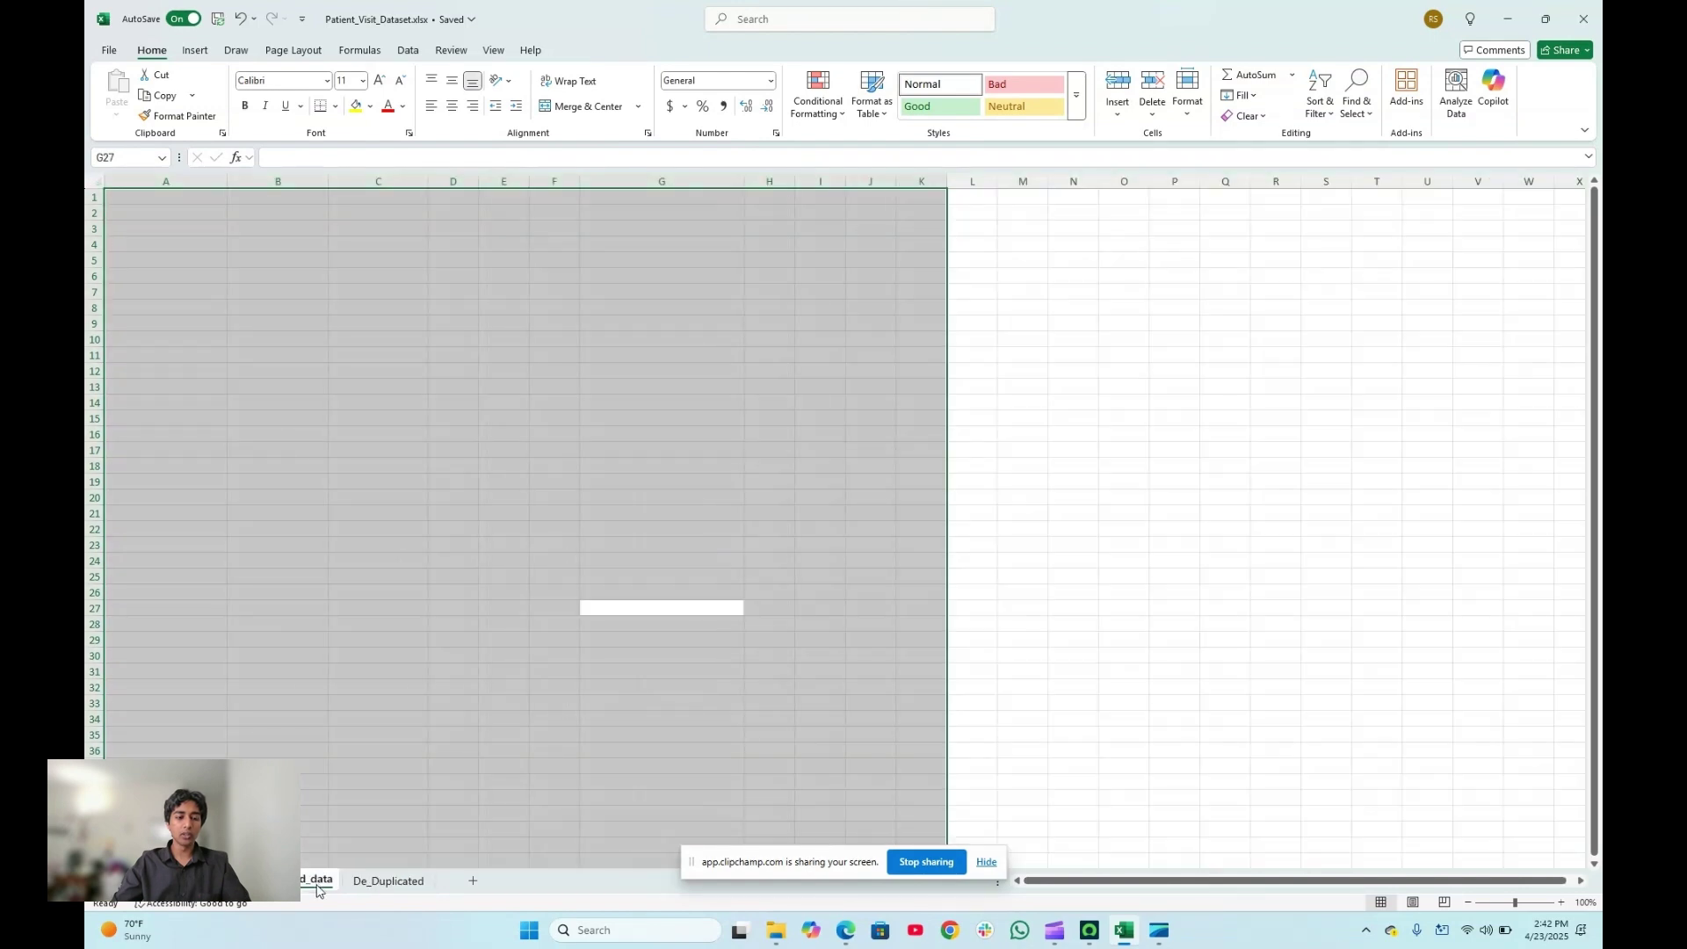
{"action": "left_click", "coordinate": [368, 883]}
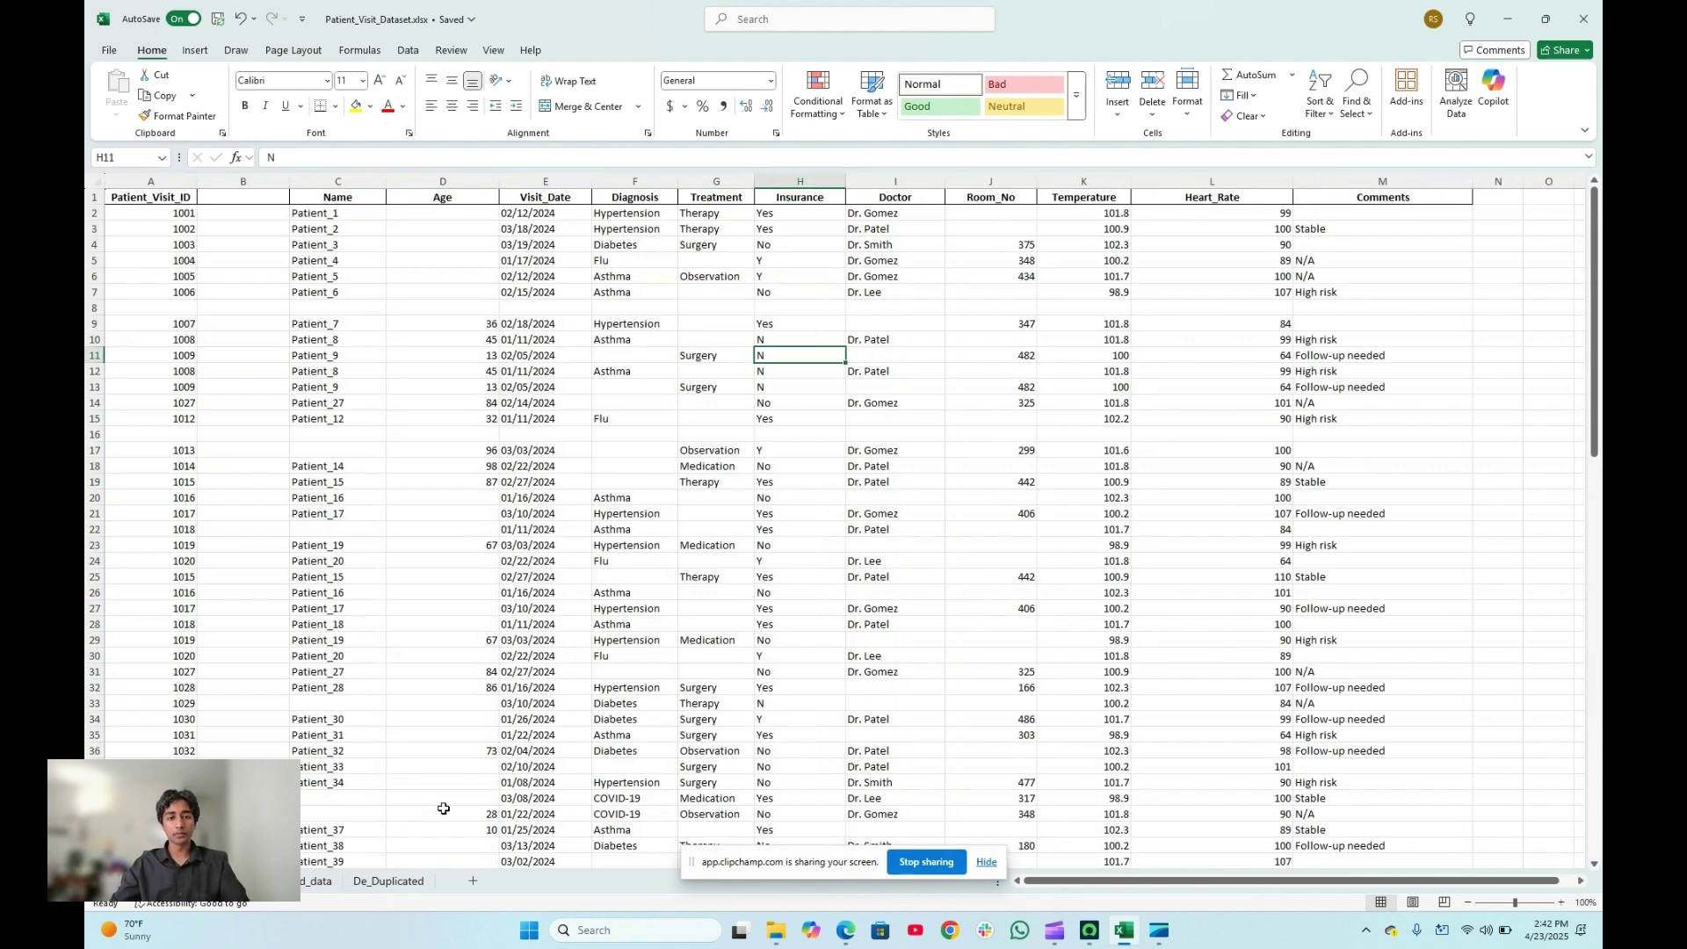
Switch back to RPA Desktop Design Studio and inspect the full file path in the Excel Open activity.
{"action": "key", "text": "alt+Tab"}
{"action": "key", "text": "alt+Tab"}
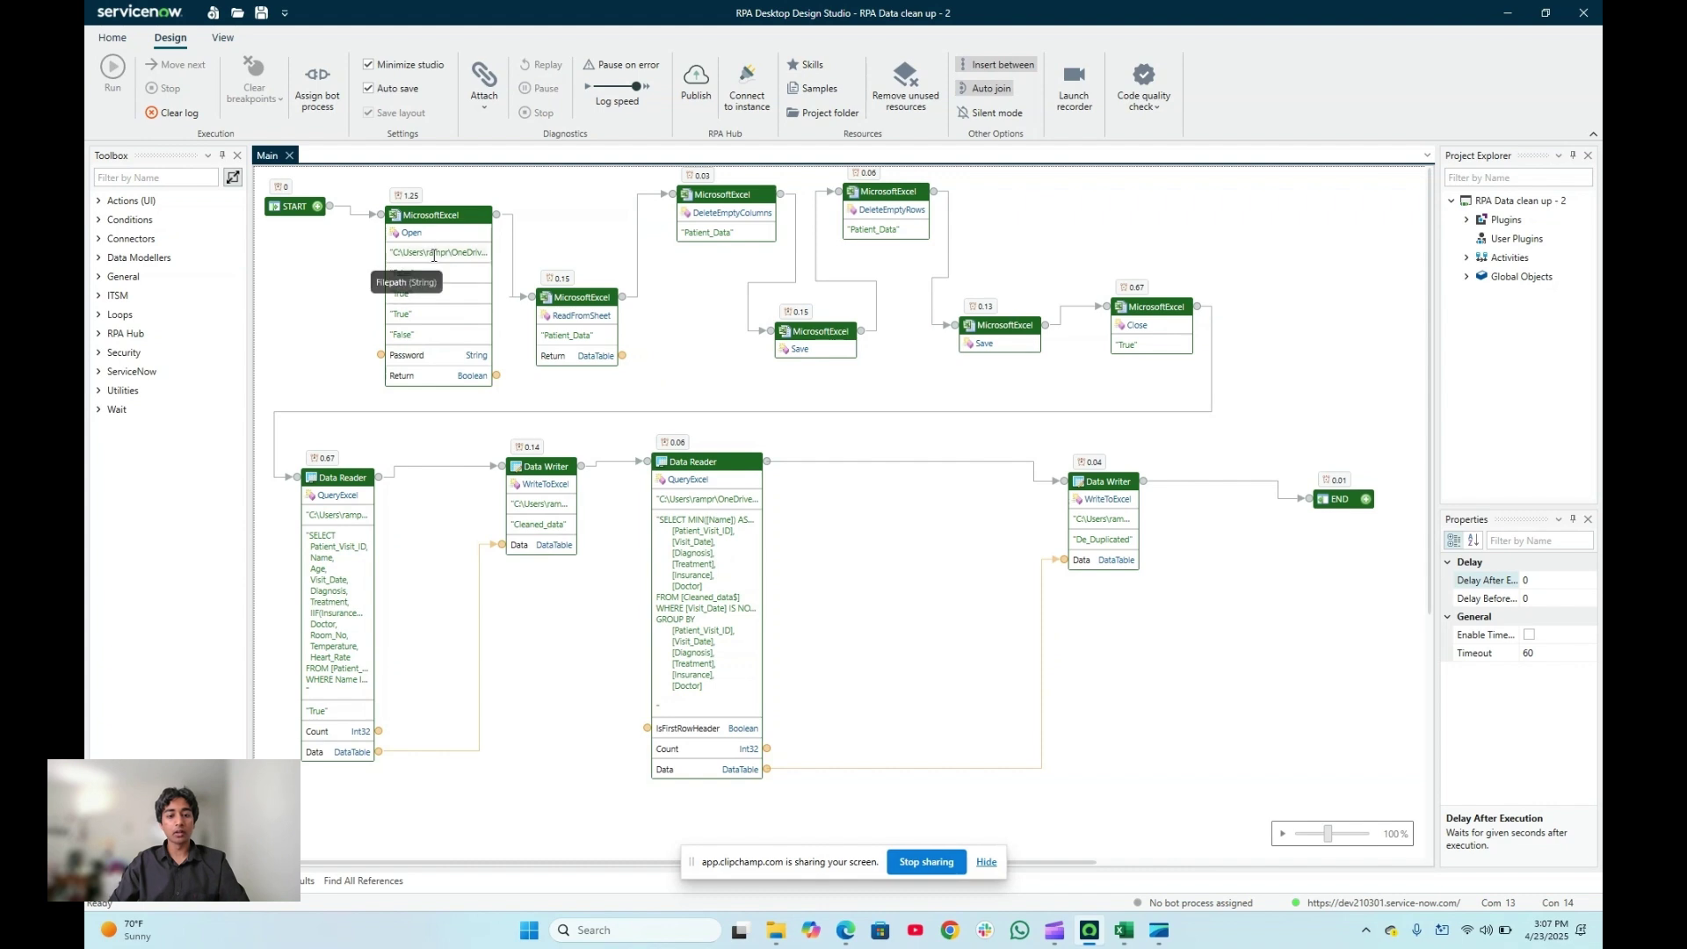
{"action": "left_click", "coordinate": [437, 255]}
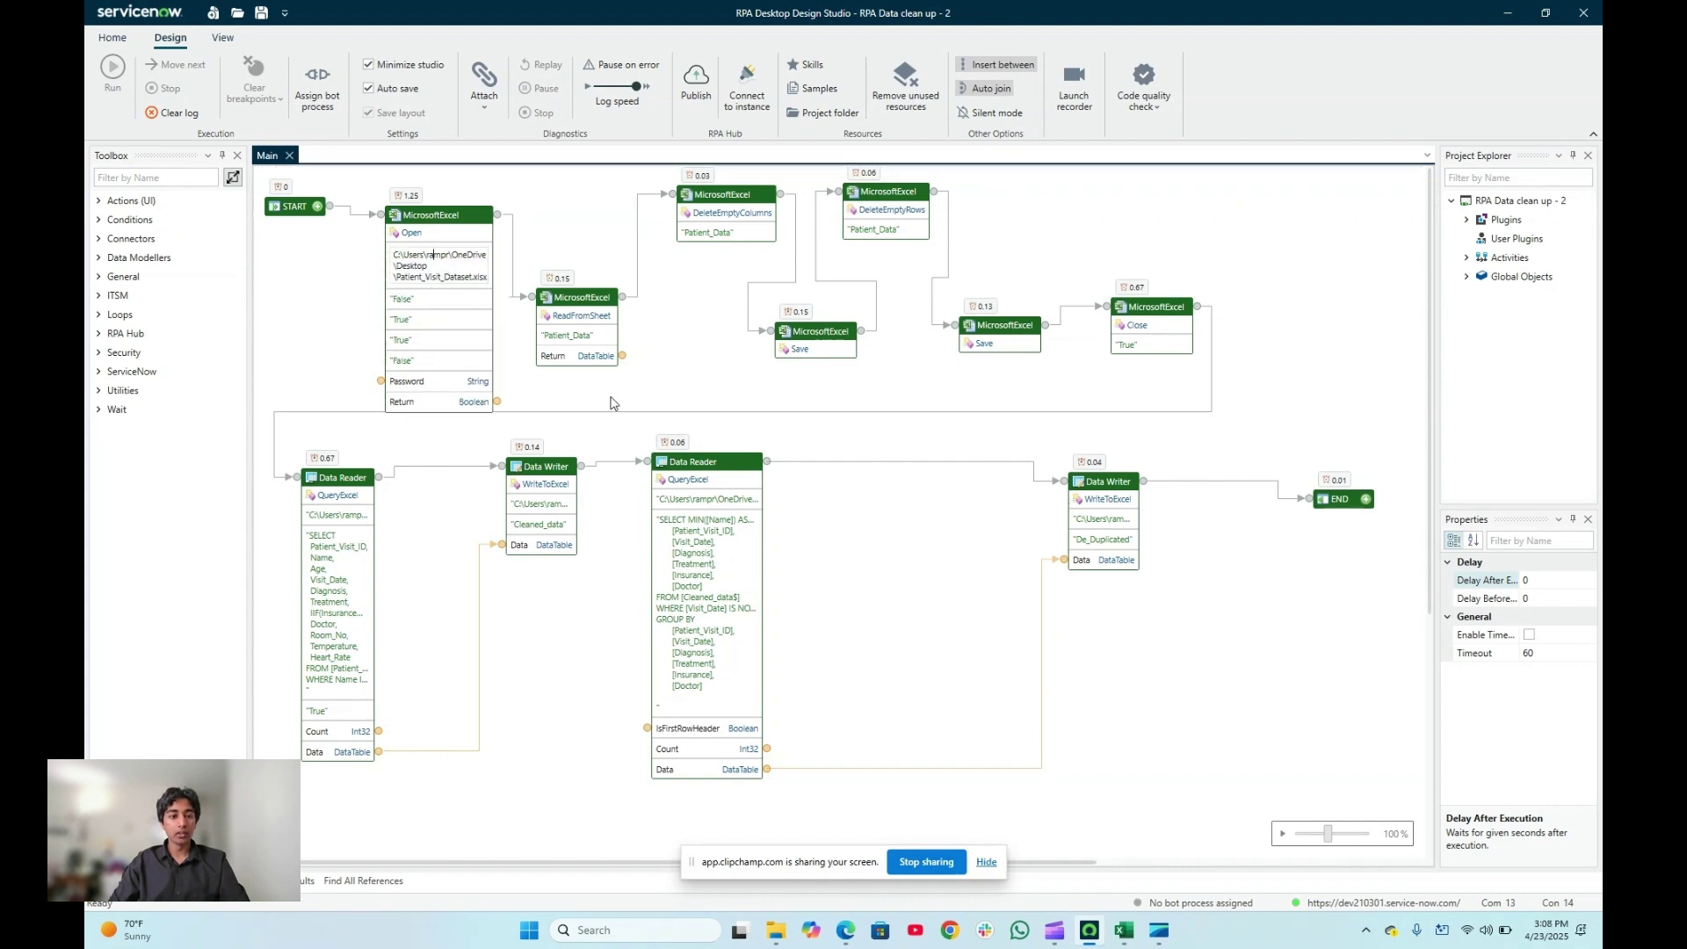
{"action": "left_click", "coordinate": [606, 338]}
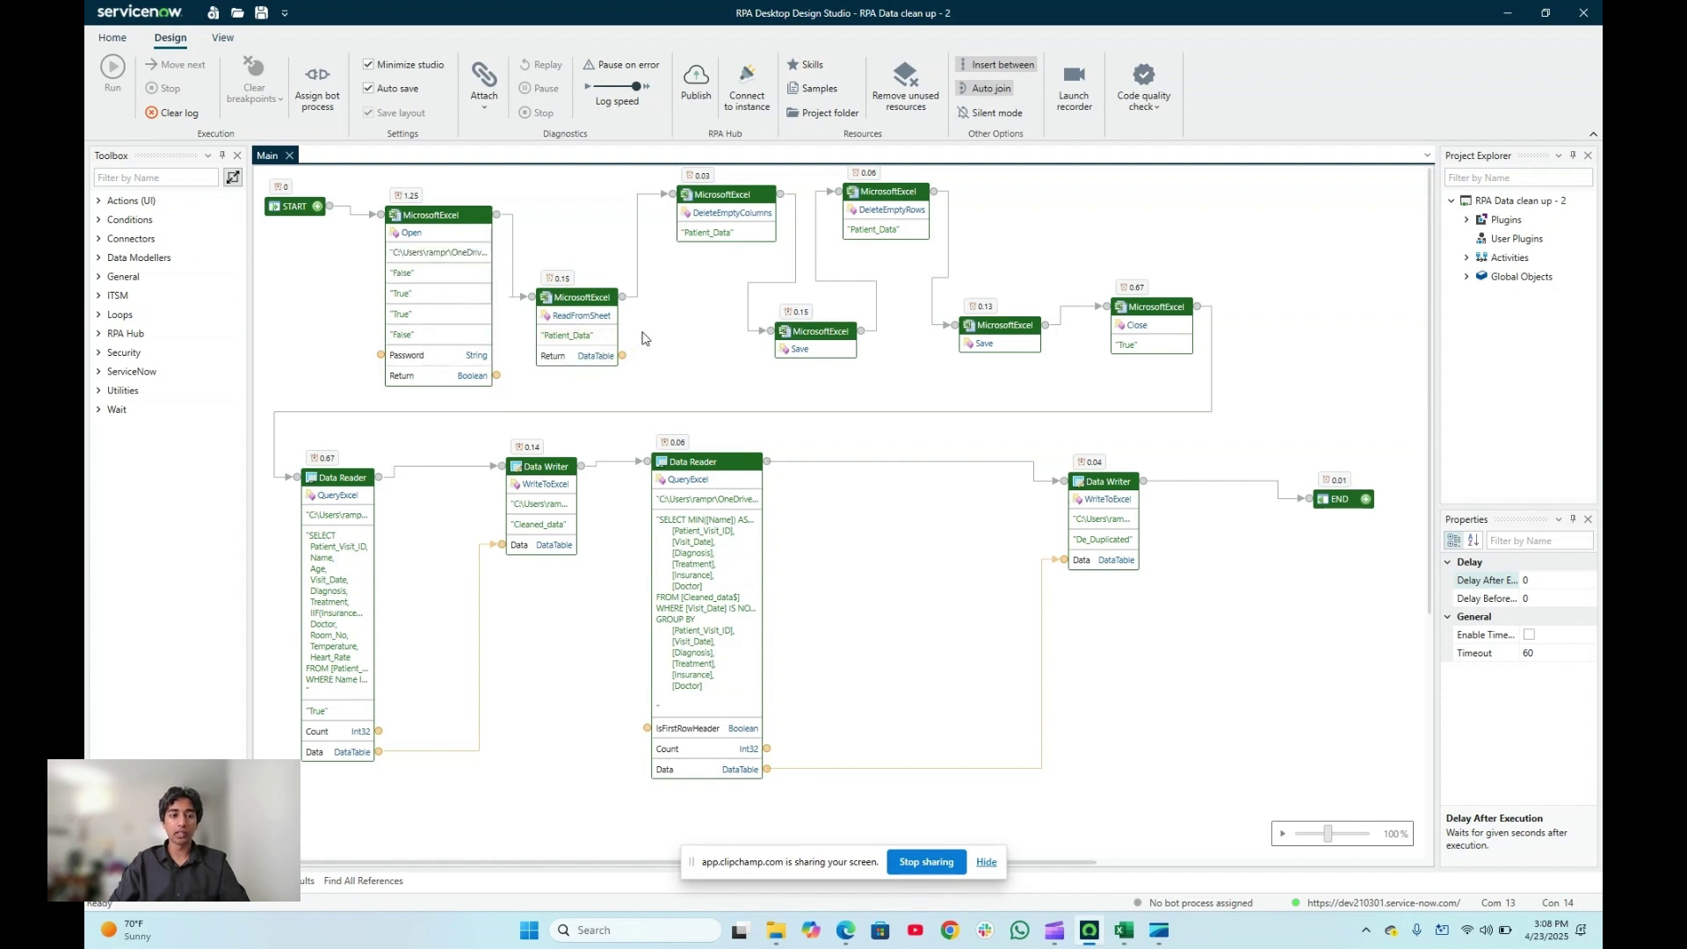
Inspect the sheet name in the ReadFromSheet activity and the full SQL query in the first Data Reader.
{"action": "left_click", "coordinate": [602, 338]}
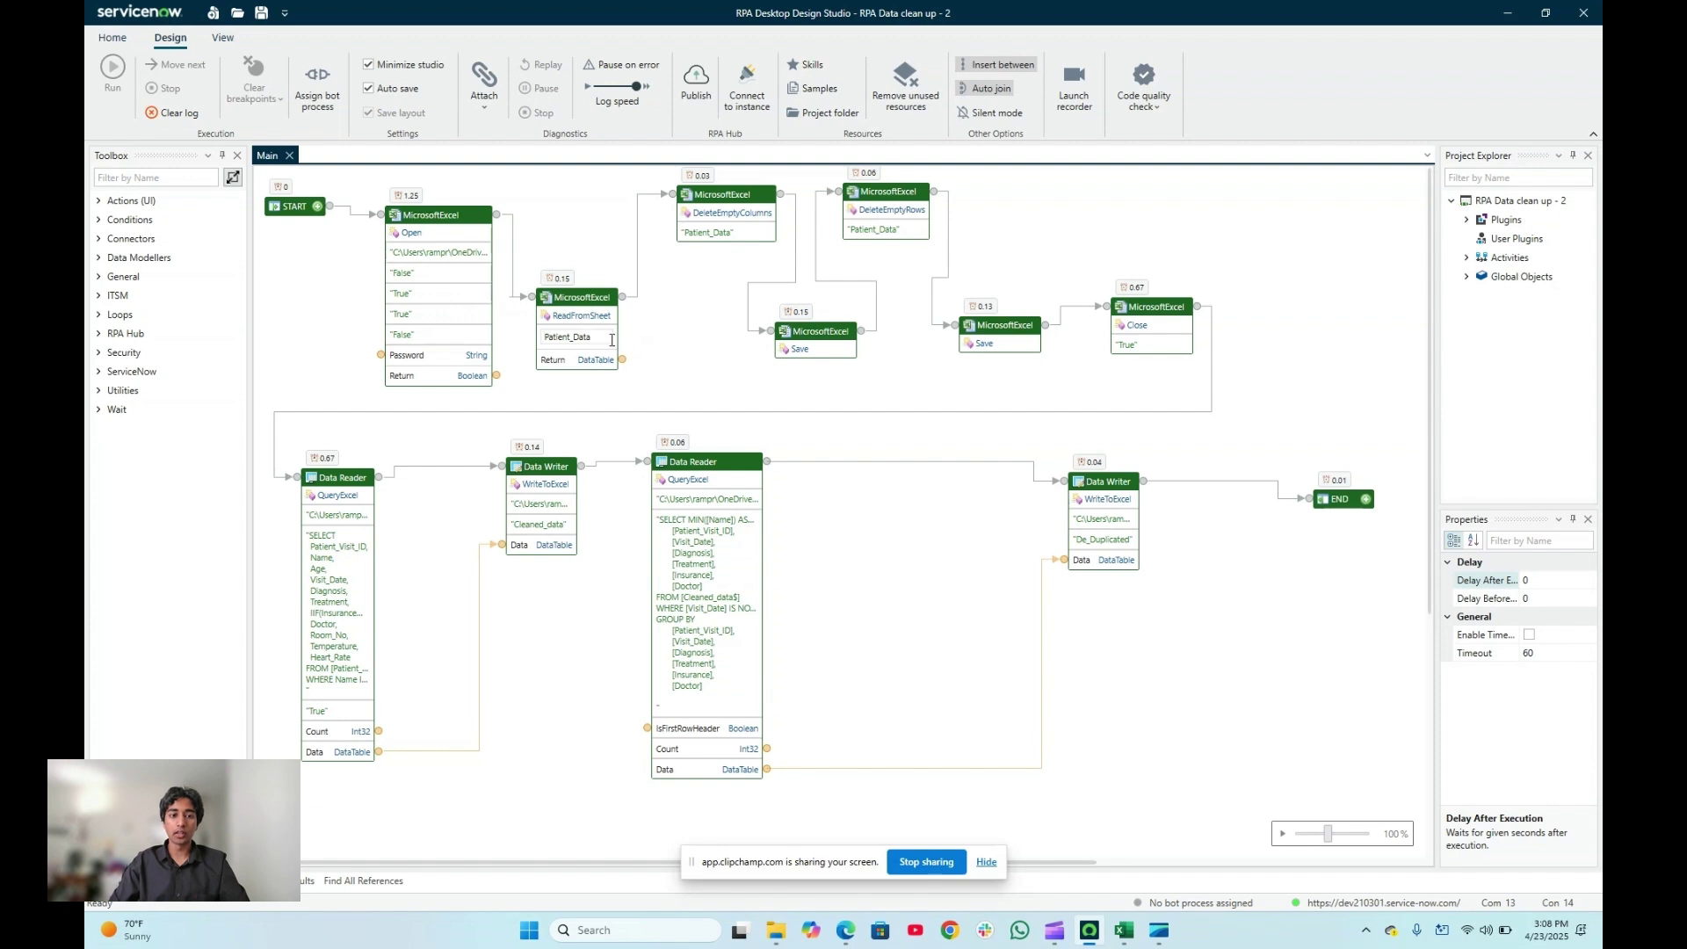
{"action": "left_click", "coordinate": [639, 338]}
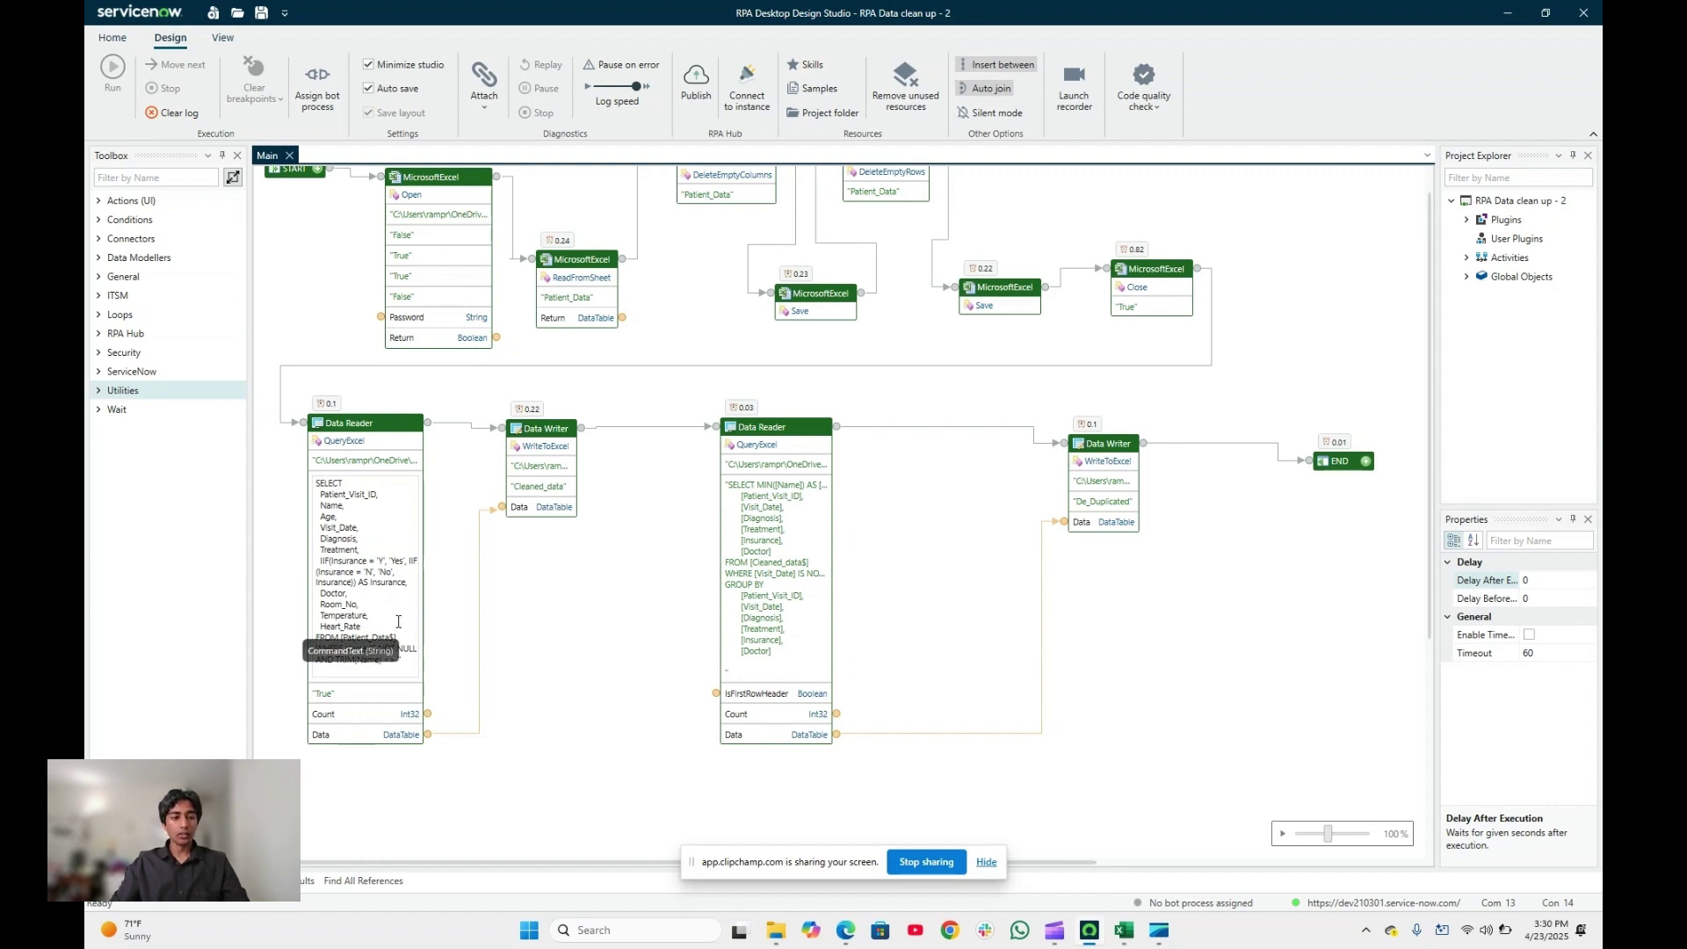
{"action": "left_click", "coordinate": [398, 619]}
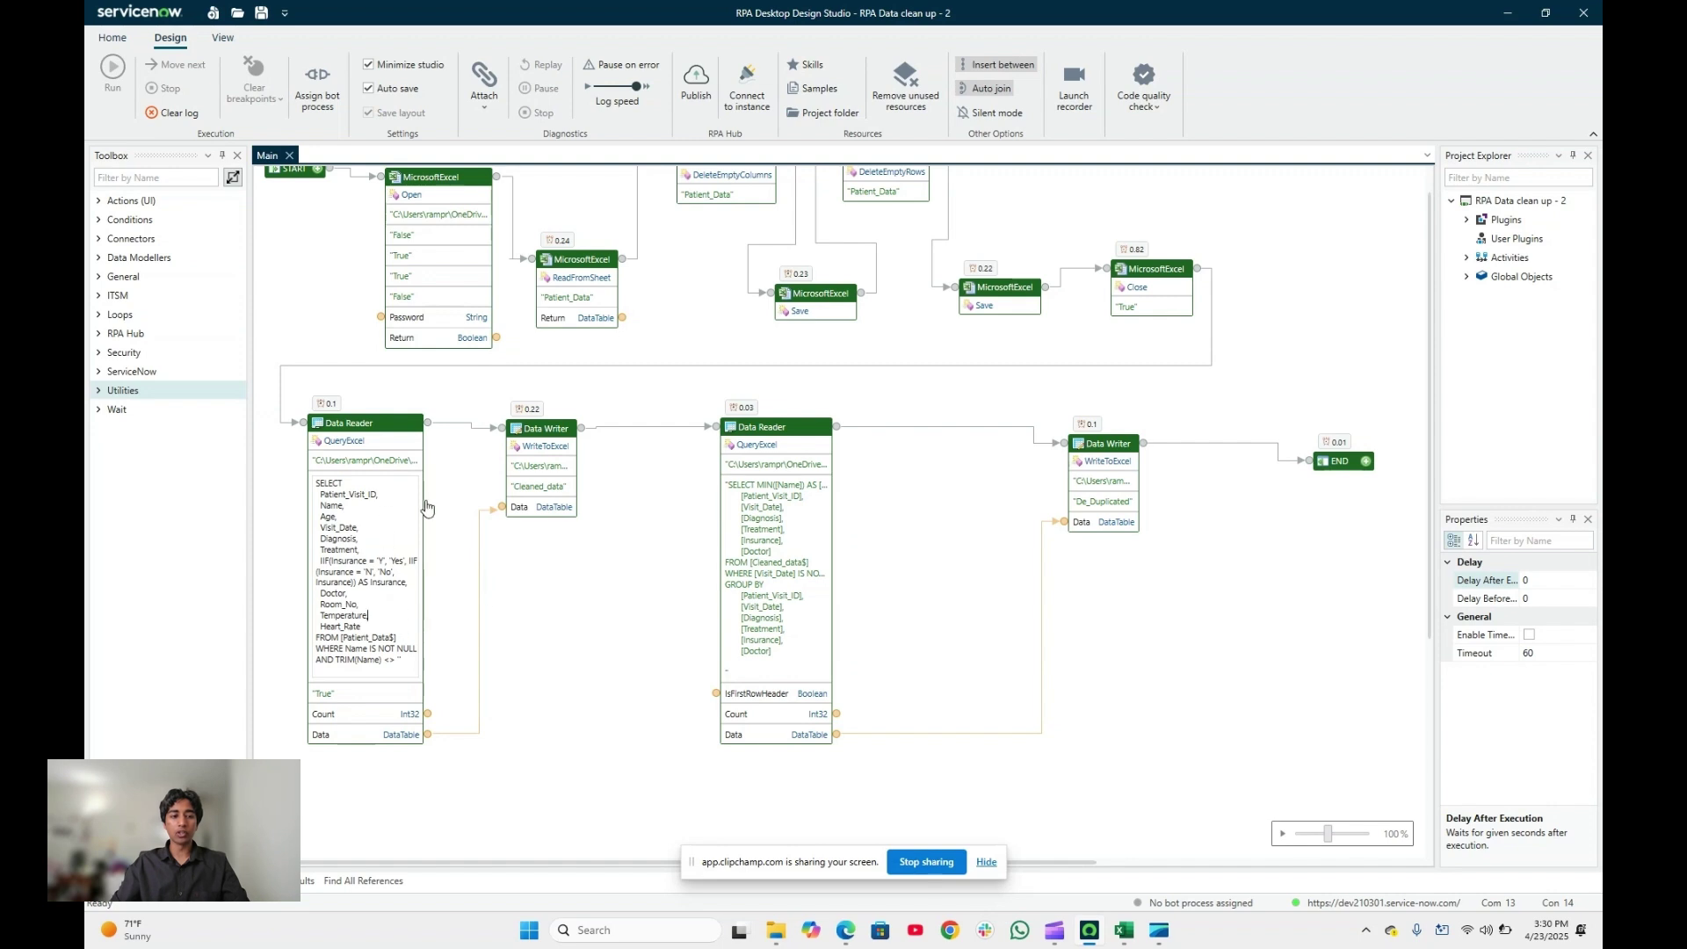
{"action": "left_click", "coordinate": [437, 496]}
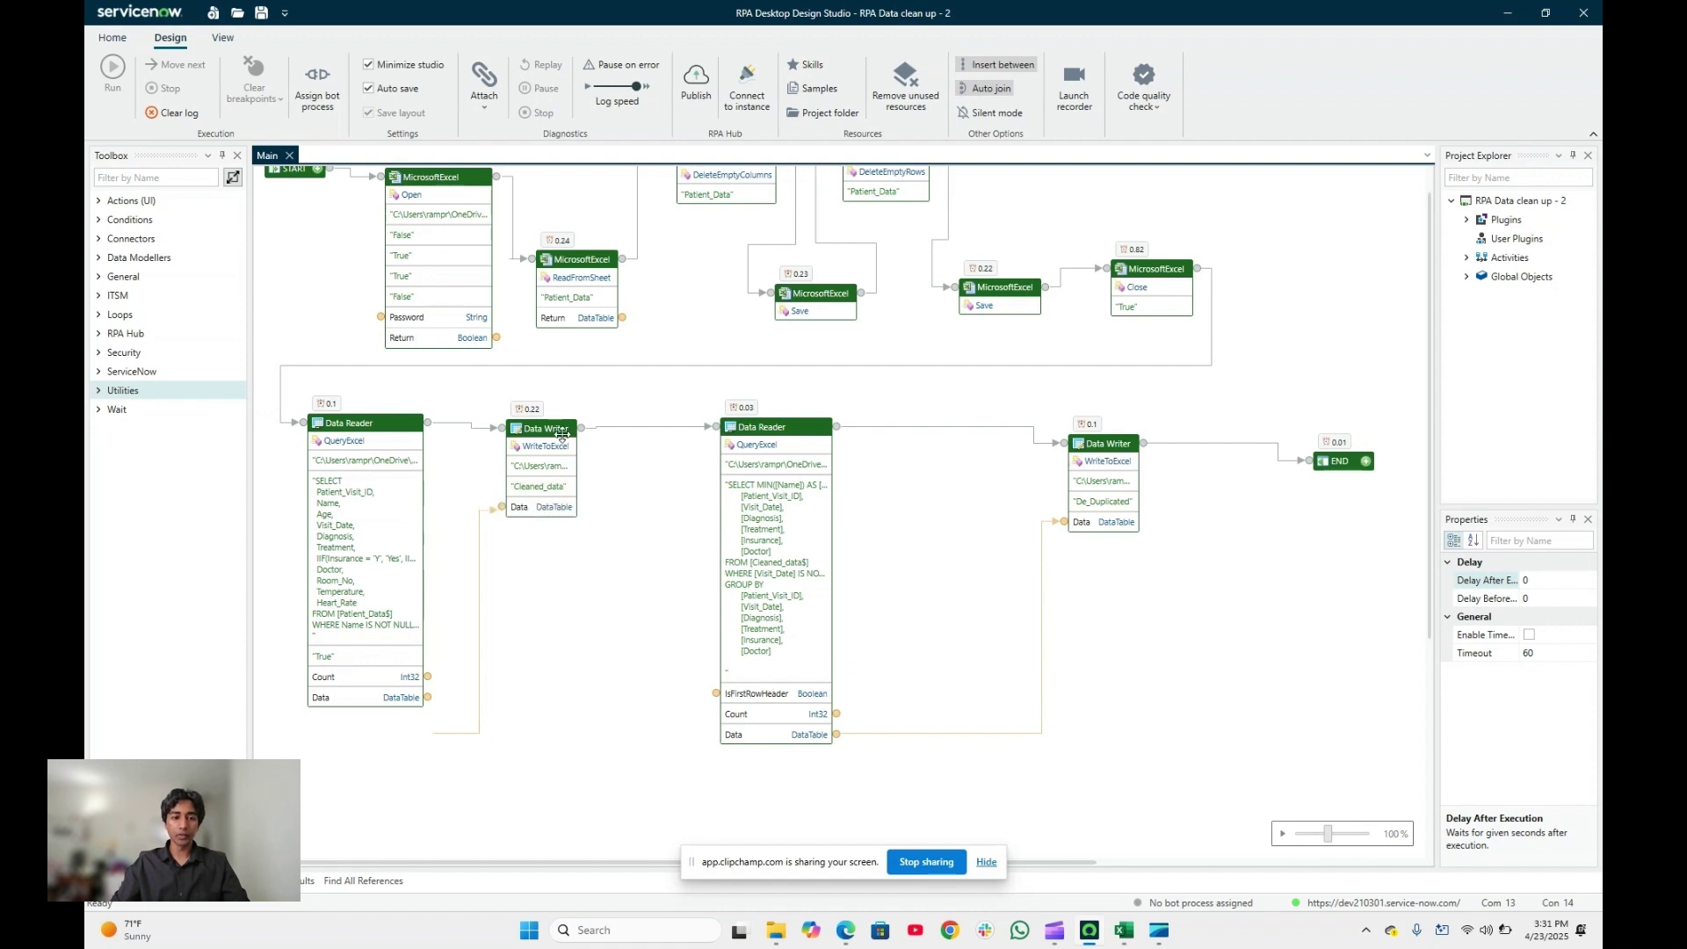
Align the Cleaned_data Data Writer with its neighbouring Data Readers and move the De_Duplicated Data Writer beside the second Data Reader.
{"action": "left_click_drag", "start_coordinate": [562, 430], "coordinate": [573, 427]}
{"action": "left_click_drag", "start_coordinate": [572, 427], "coordinate": [582, 425]}
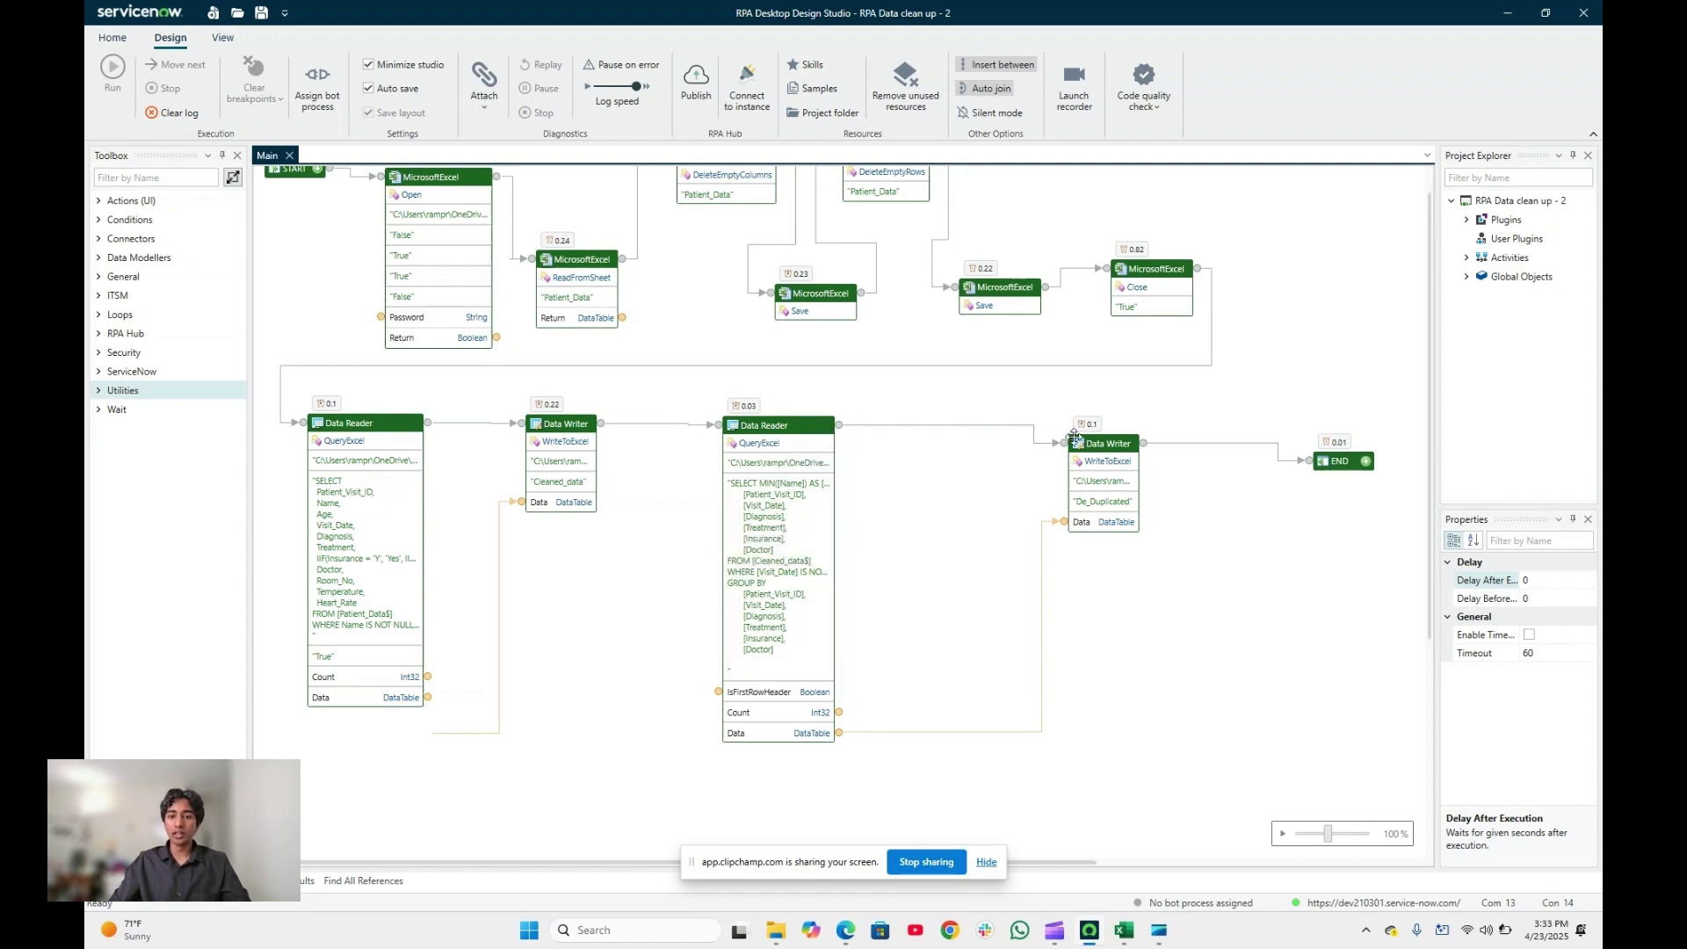
{"action": "left_click_drag", "start_coordinate": [1118, 444], "coordinate": [988, 428]}
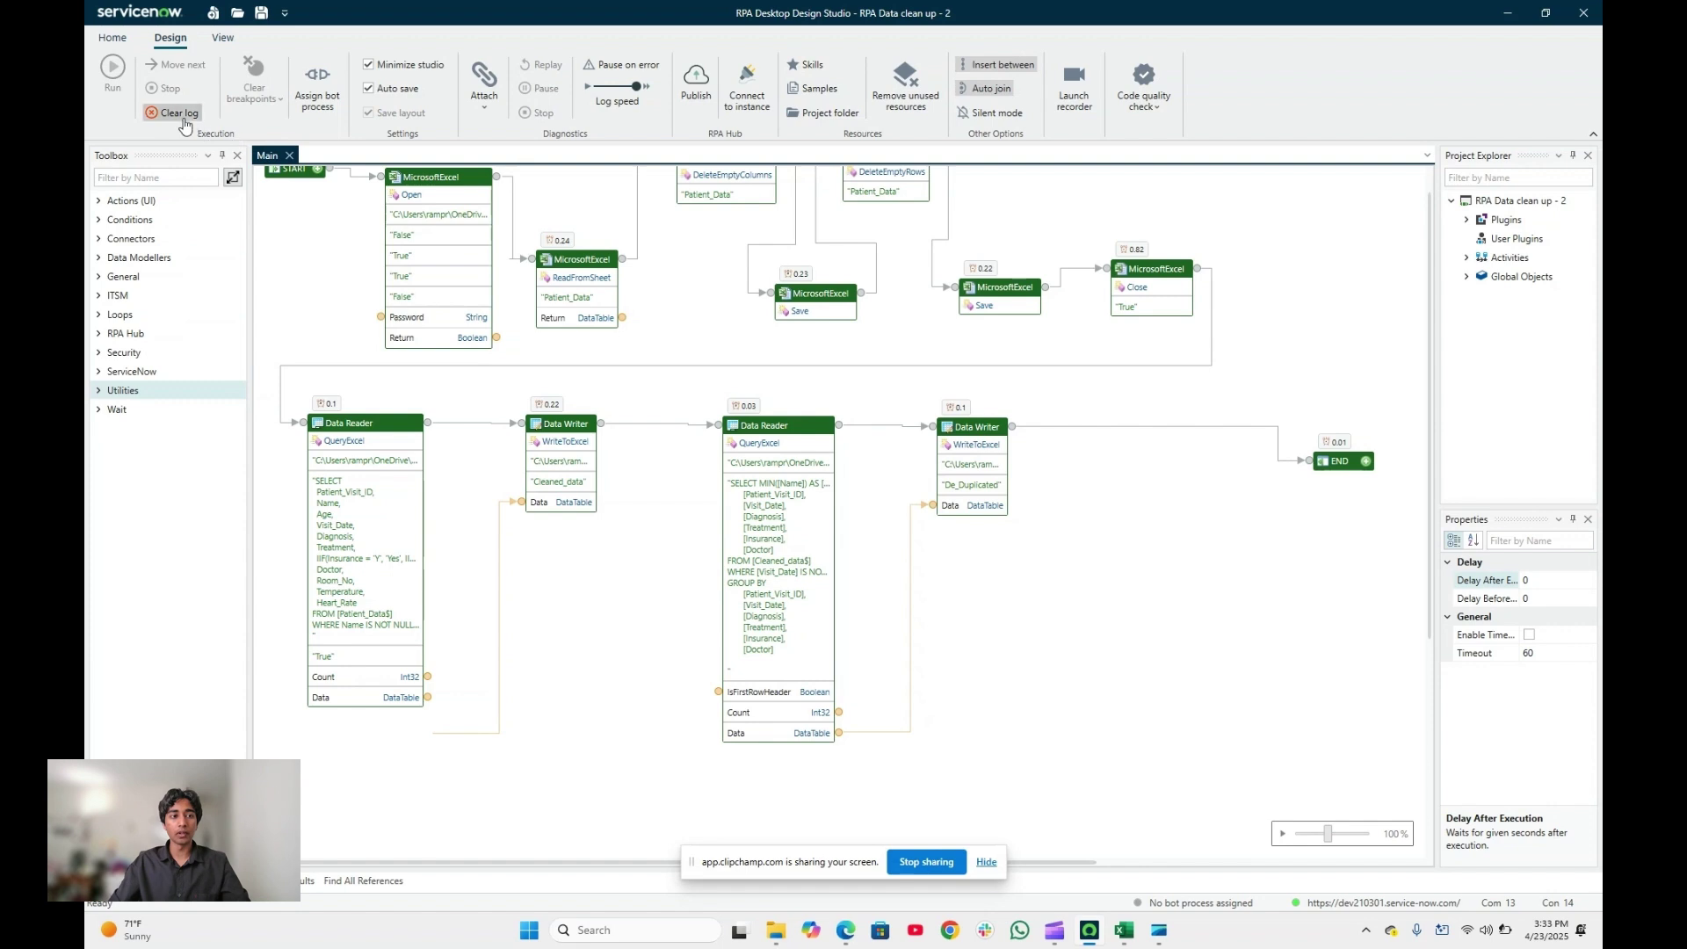
Clear the workflow's execution log and switch to the Patient_Visit_Dataset.xlsx workbook in Excel.
{"action": "left_click", "coordinate": [176, 113]}
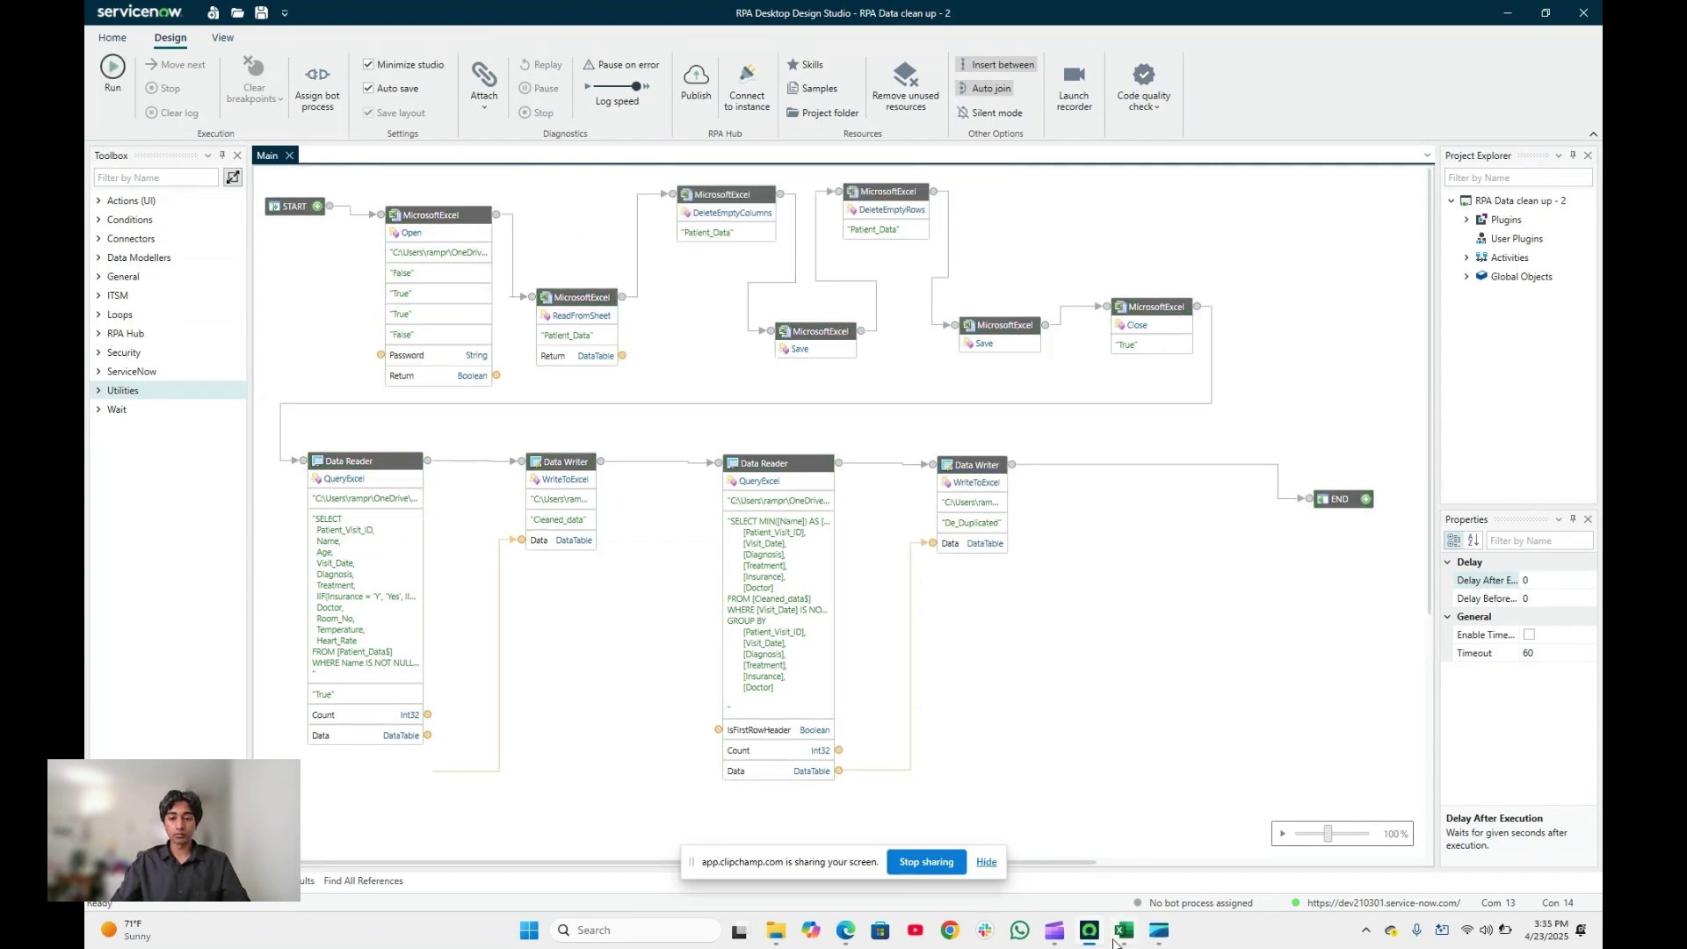
{"action": "left_click", "coordinate": [1114, 943]}
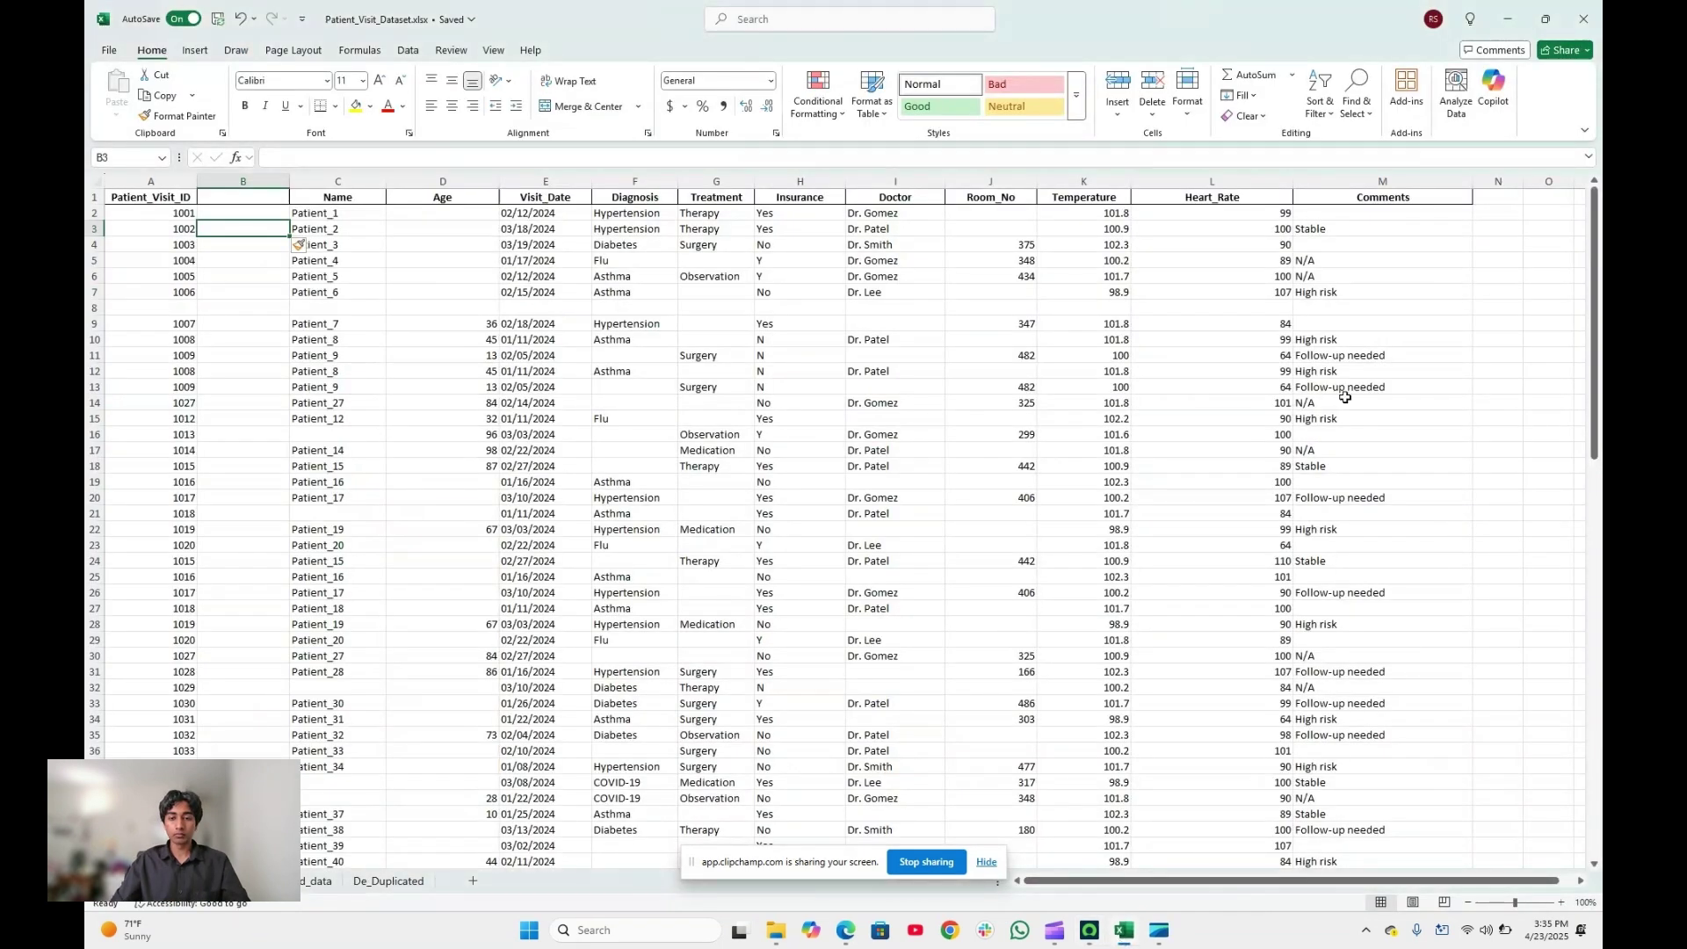
Close the Patient_Visit_Dataset.xlsx workbook and reopen it from the recent files in File Explorer.
{"action": "left_click", "coordinate": [1583, 13]}
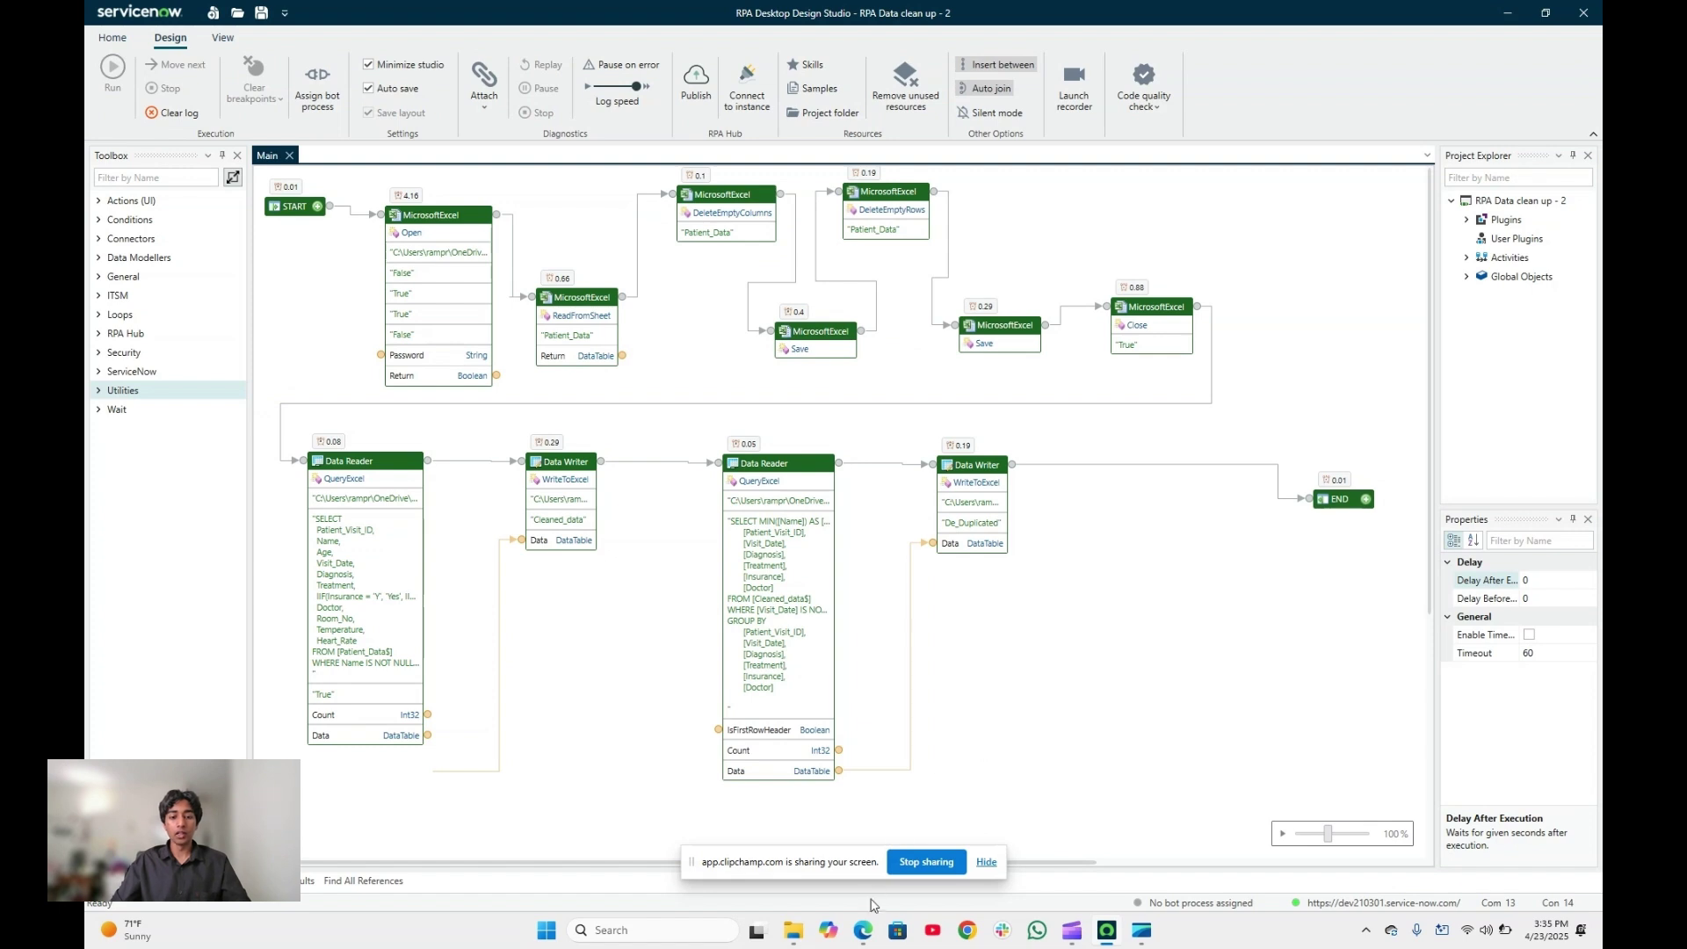
{"action": "mouse_move", "coordinate": [803, 931]}
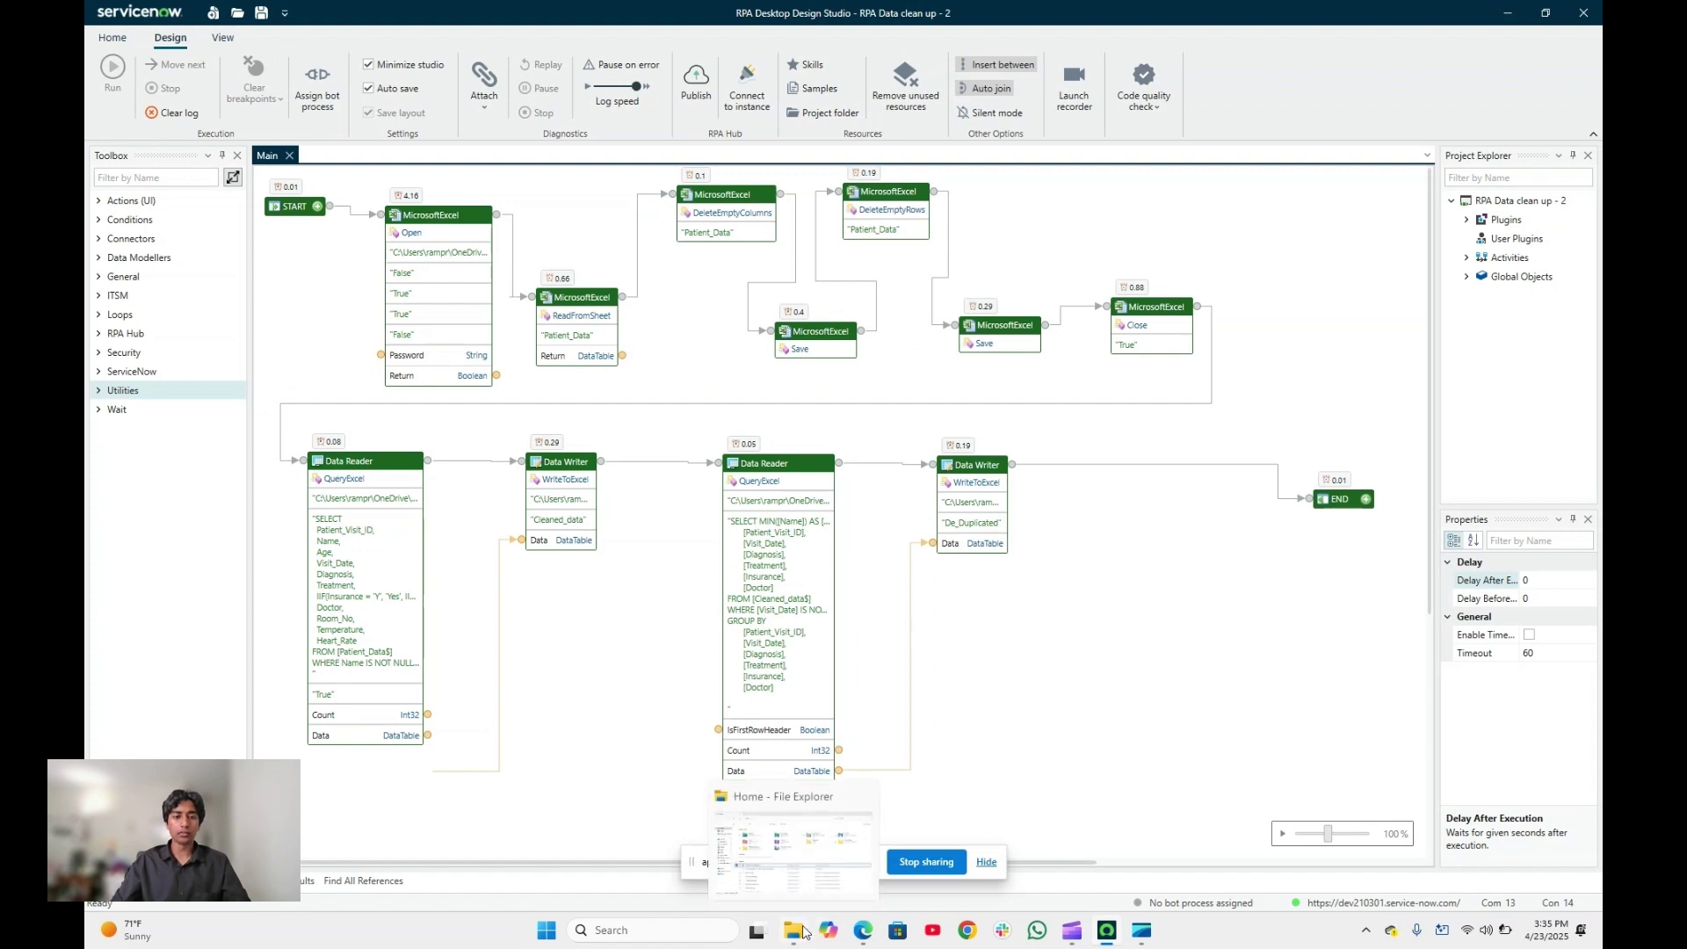
{"action": "left_click", "coordinate": [803, 931]}
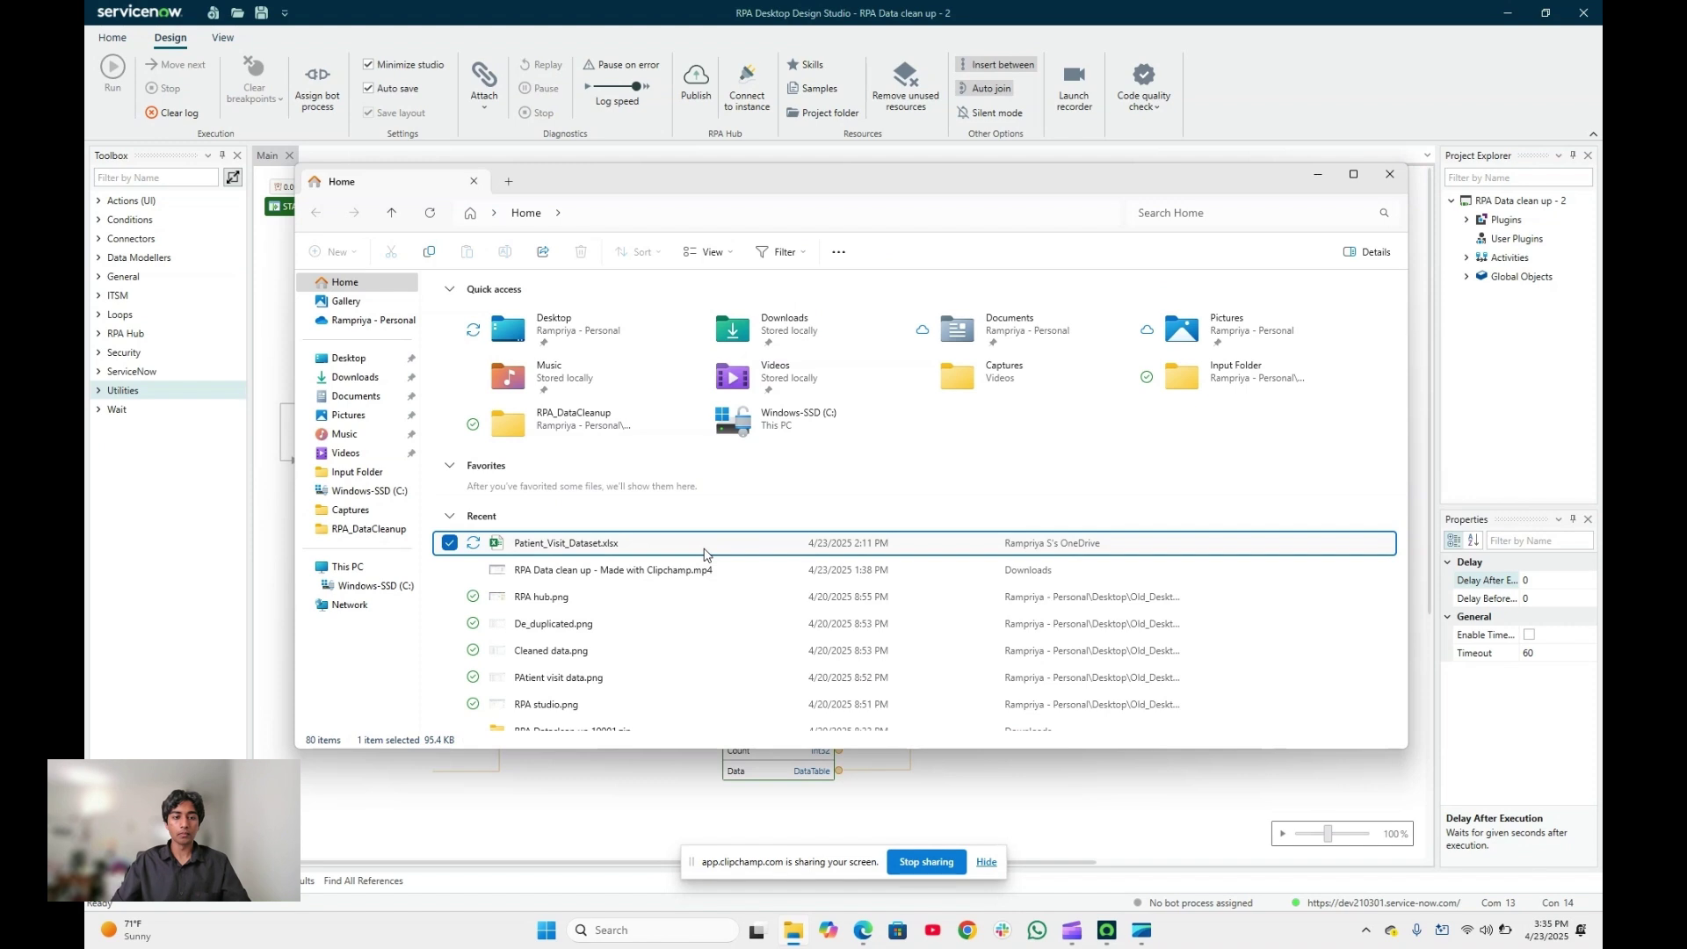
{"action": "double_click", "coordinate": [703, 551]}
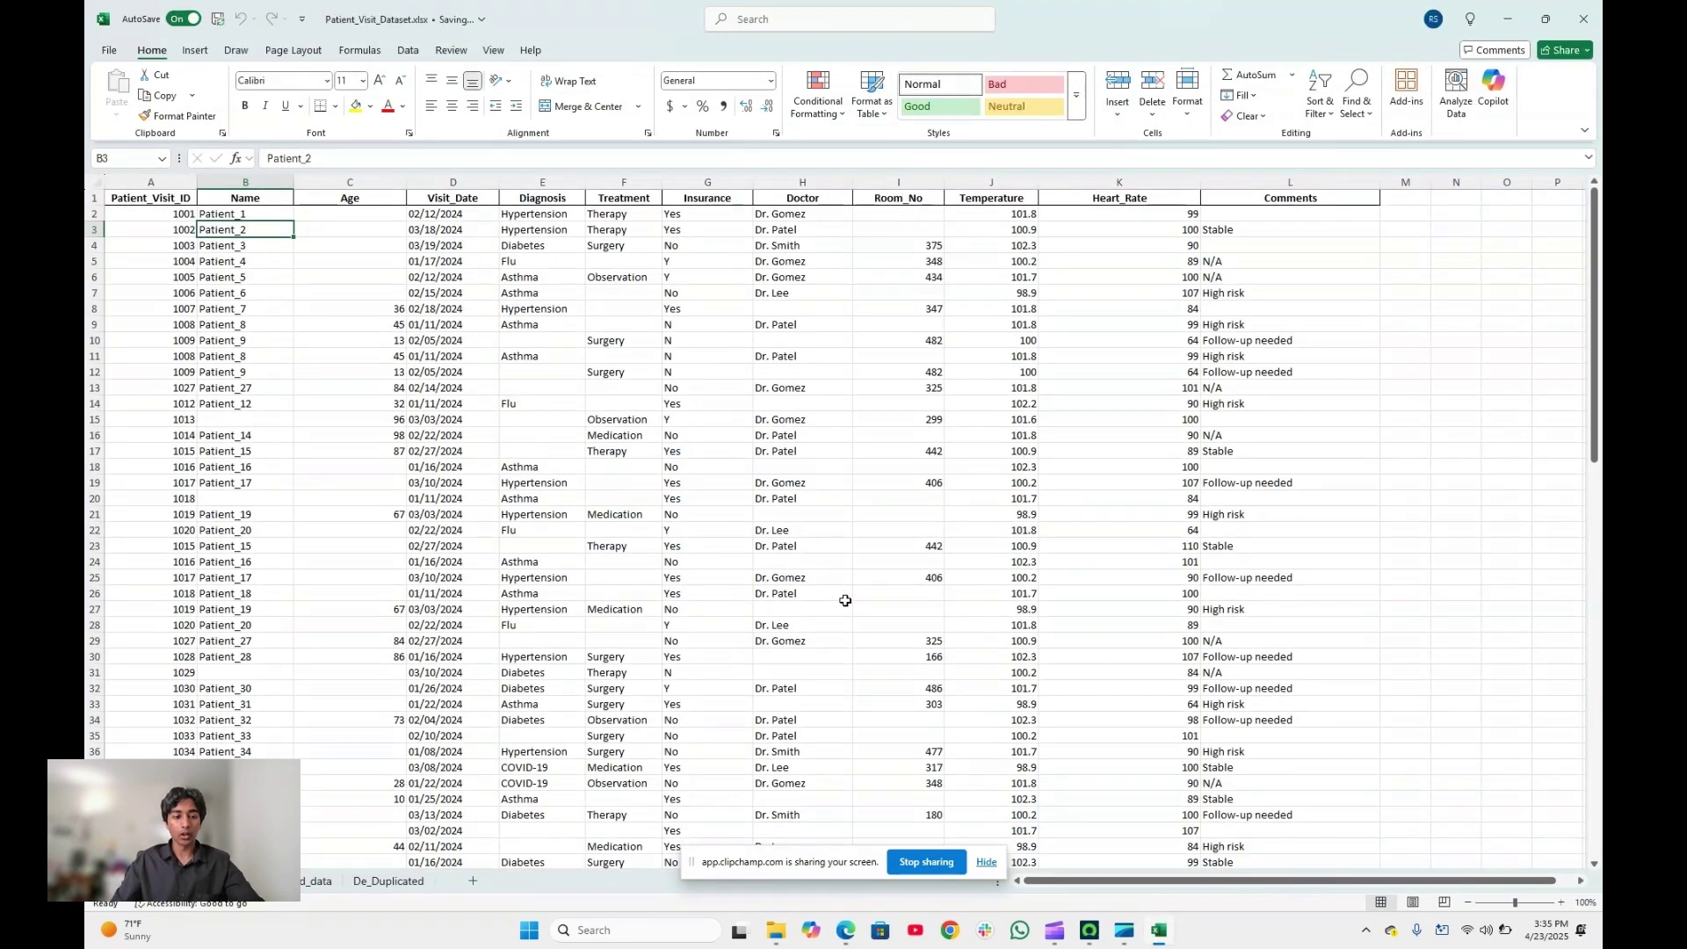
Switch to the Cleaned_data sheet and examine the values in the Insurance column.
{"action": "left_click", "coordinate": [318, 880]}
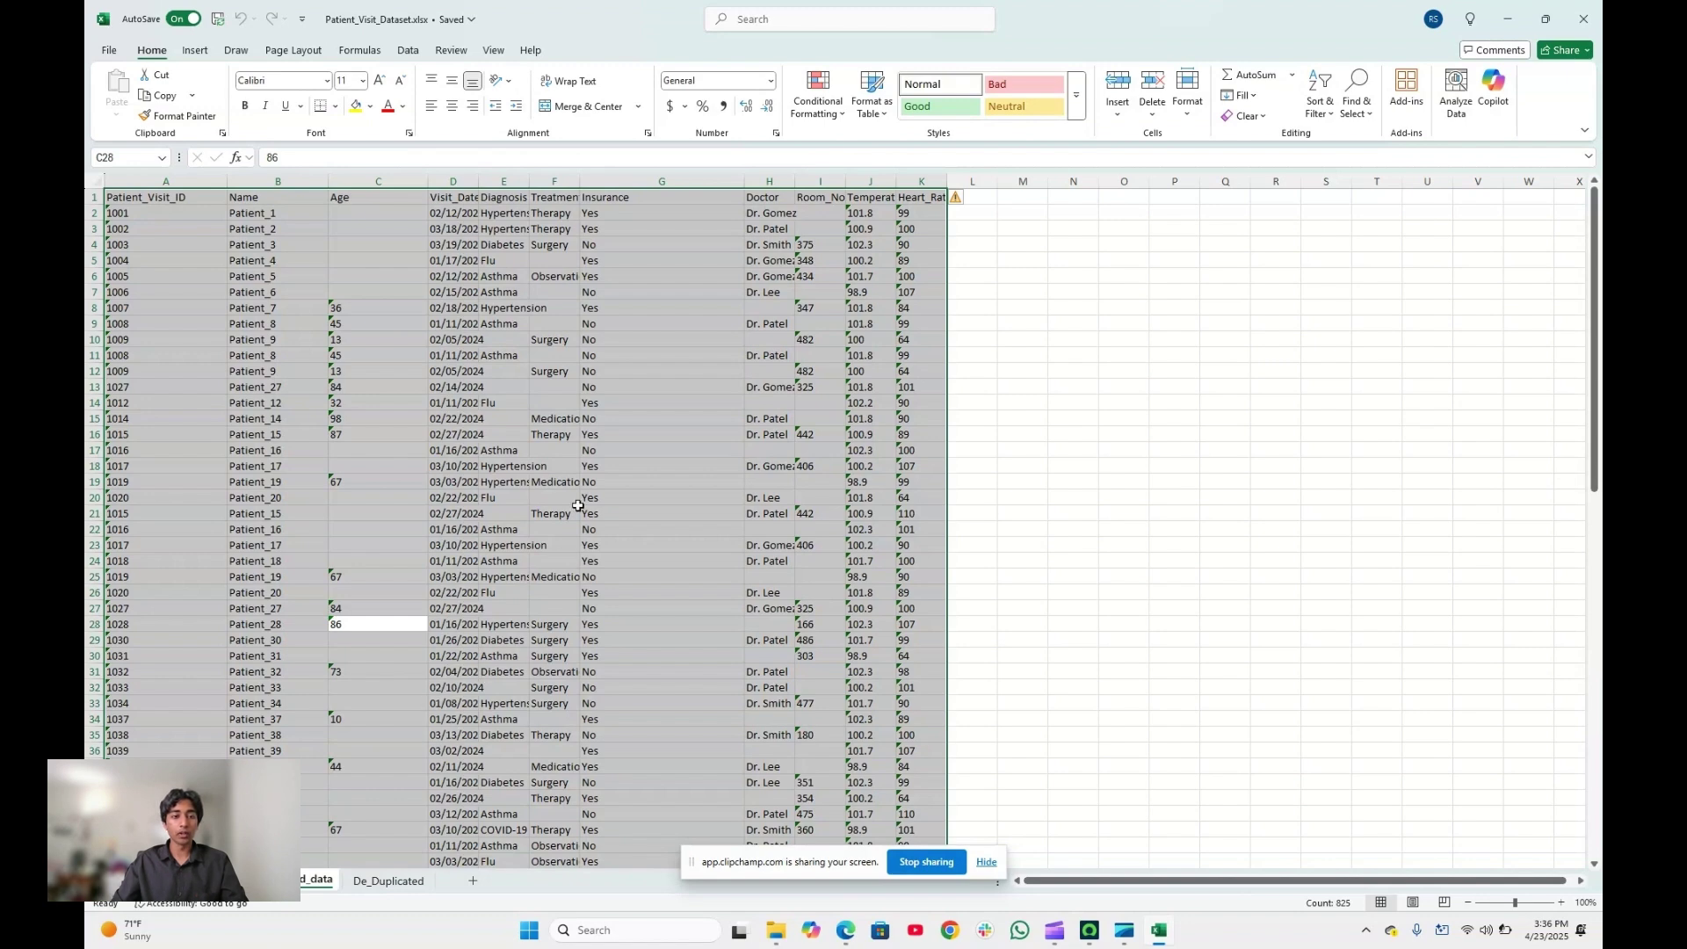
{"action": "left_click", "coordinate": [632, 283]}
{"action": "left_click", "coordinate": [625, 325]}
{"action": "left_click", "coordinate": [666, 481]}
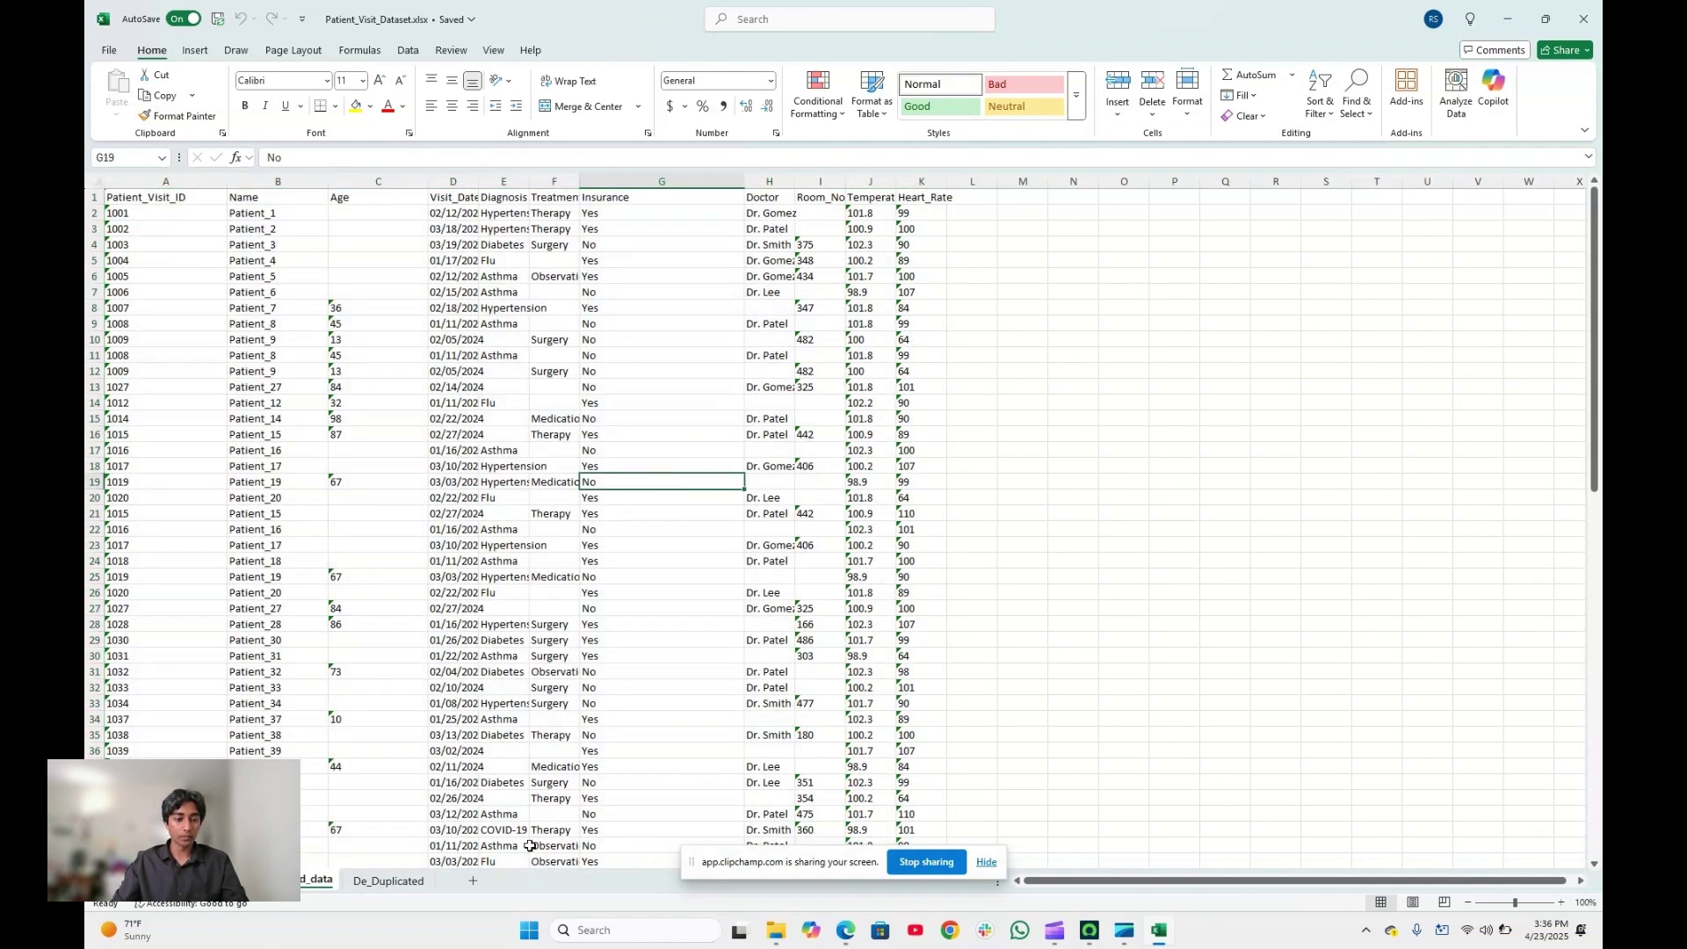
Switch to the De_Duplicated sheet and look through its patient visit rows for remaining duplicates.
{"action": "left_click", "coordinate": [404, 887]}
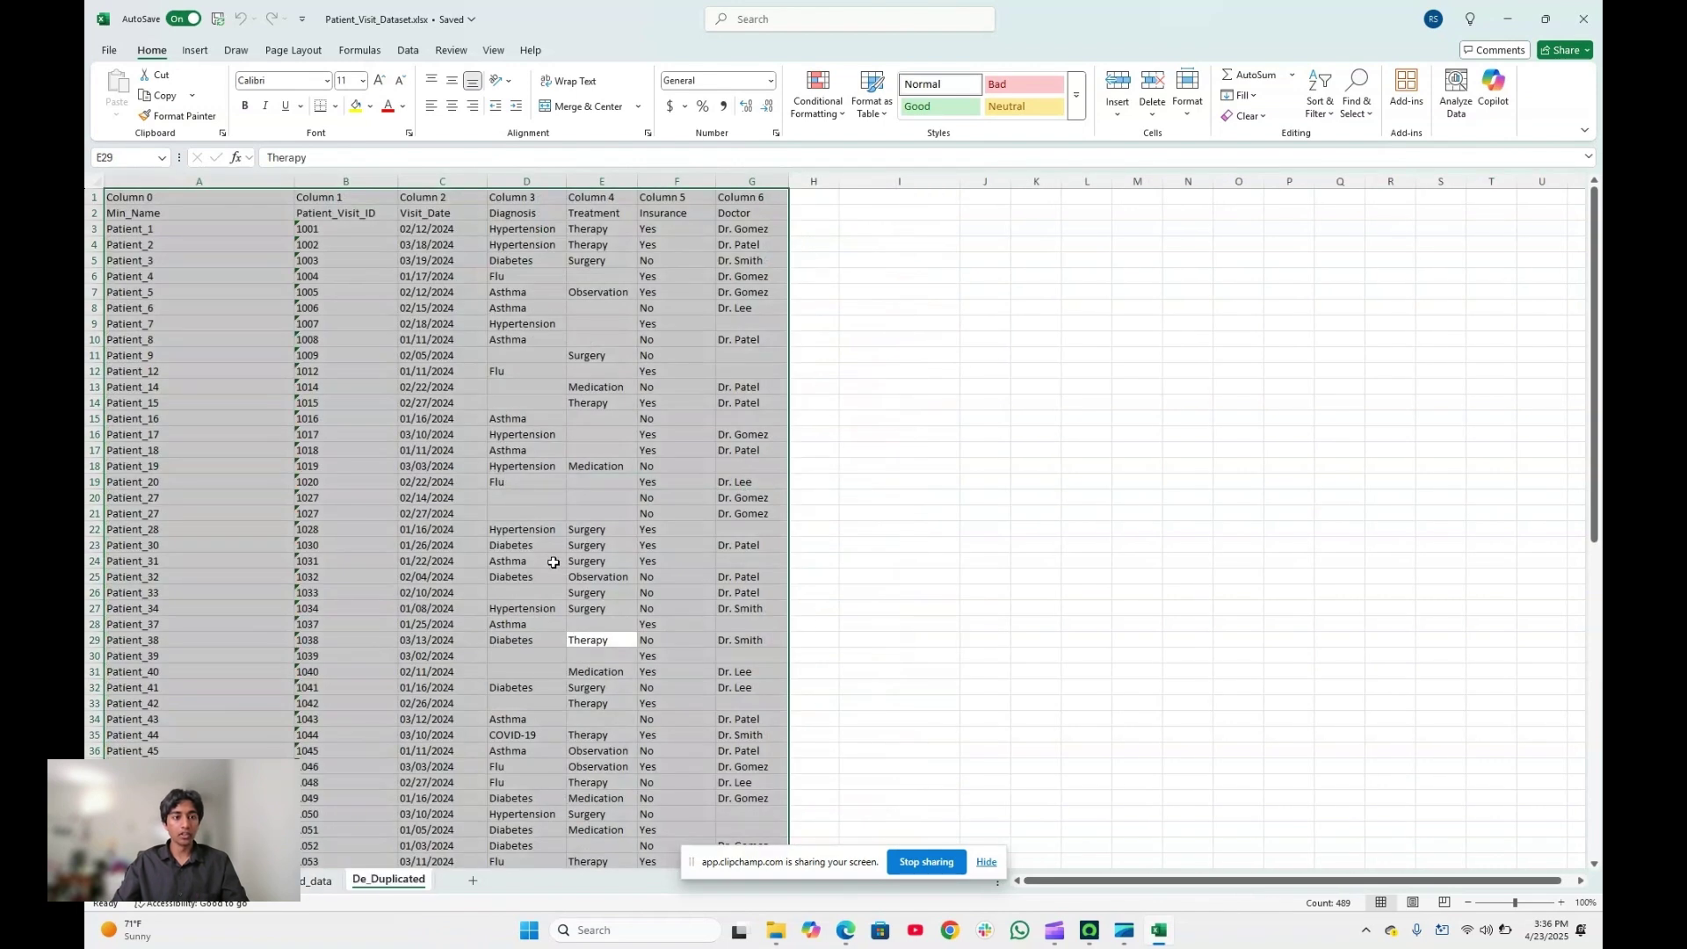
{"action": "scroll", "coordinate": [615, 598], "scroll_direction": "down", "scroll_amount": 7}
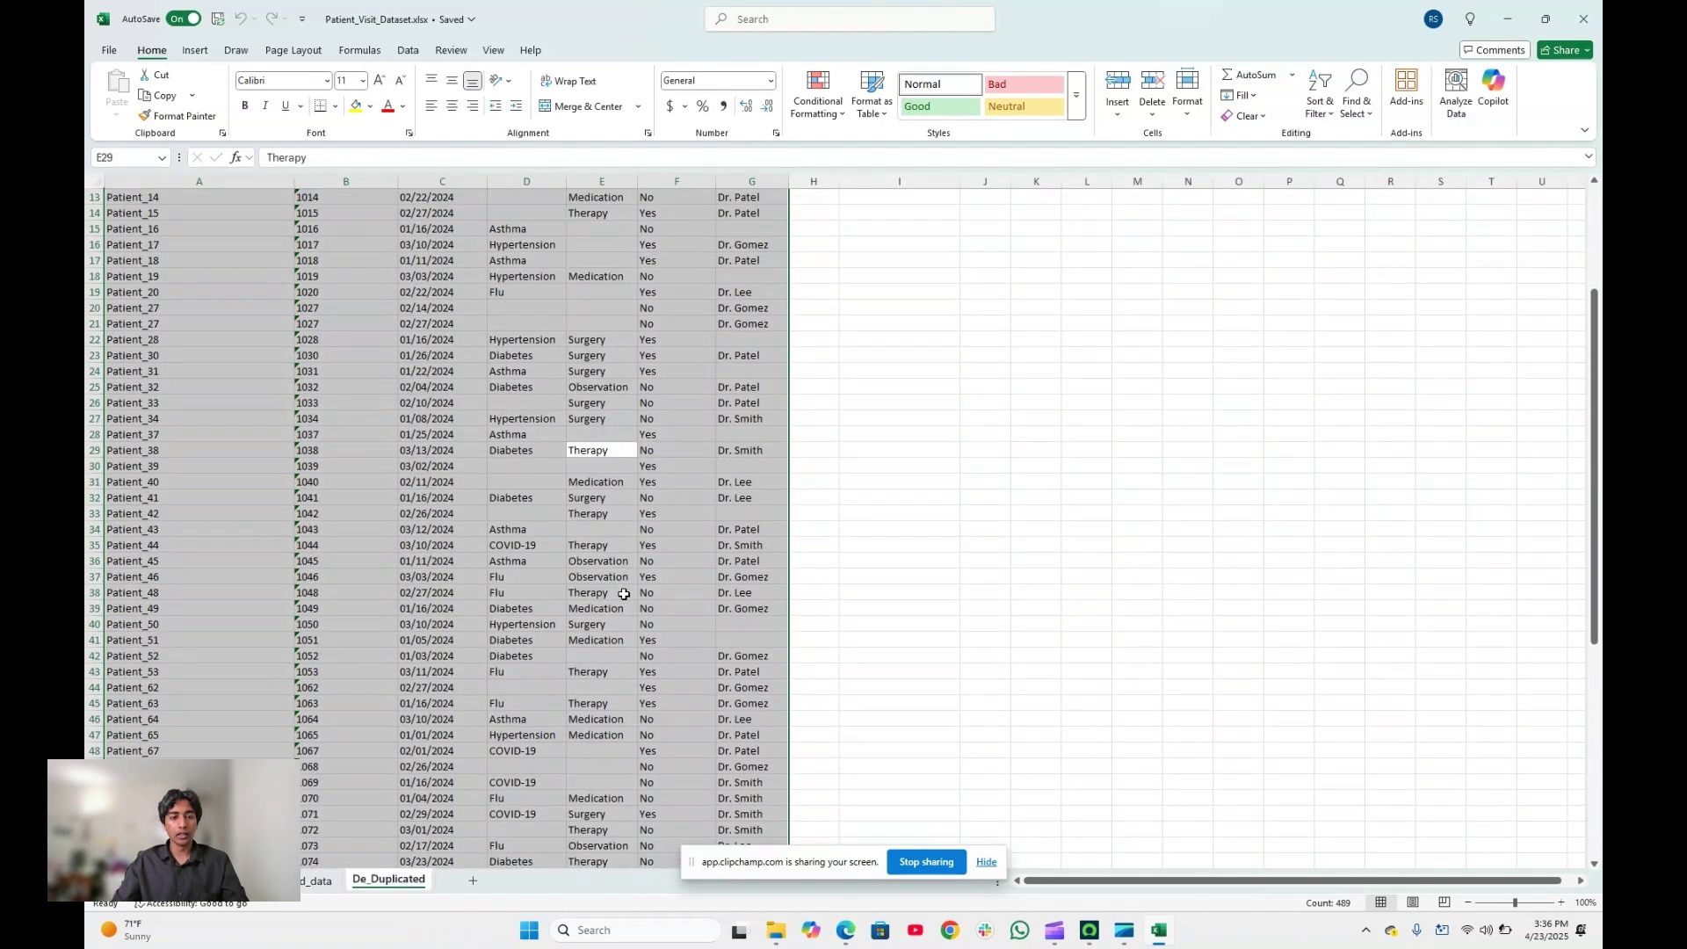
{"action": "scroll", "coordinate": [614, 681], "scroll_direction": "up", "scroll_amount": 7}
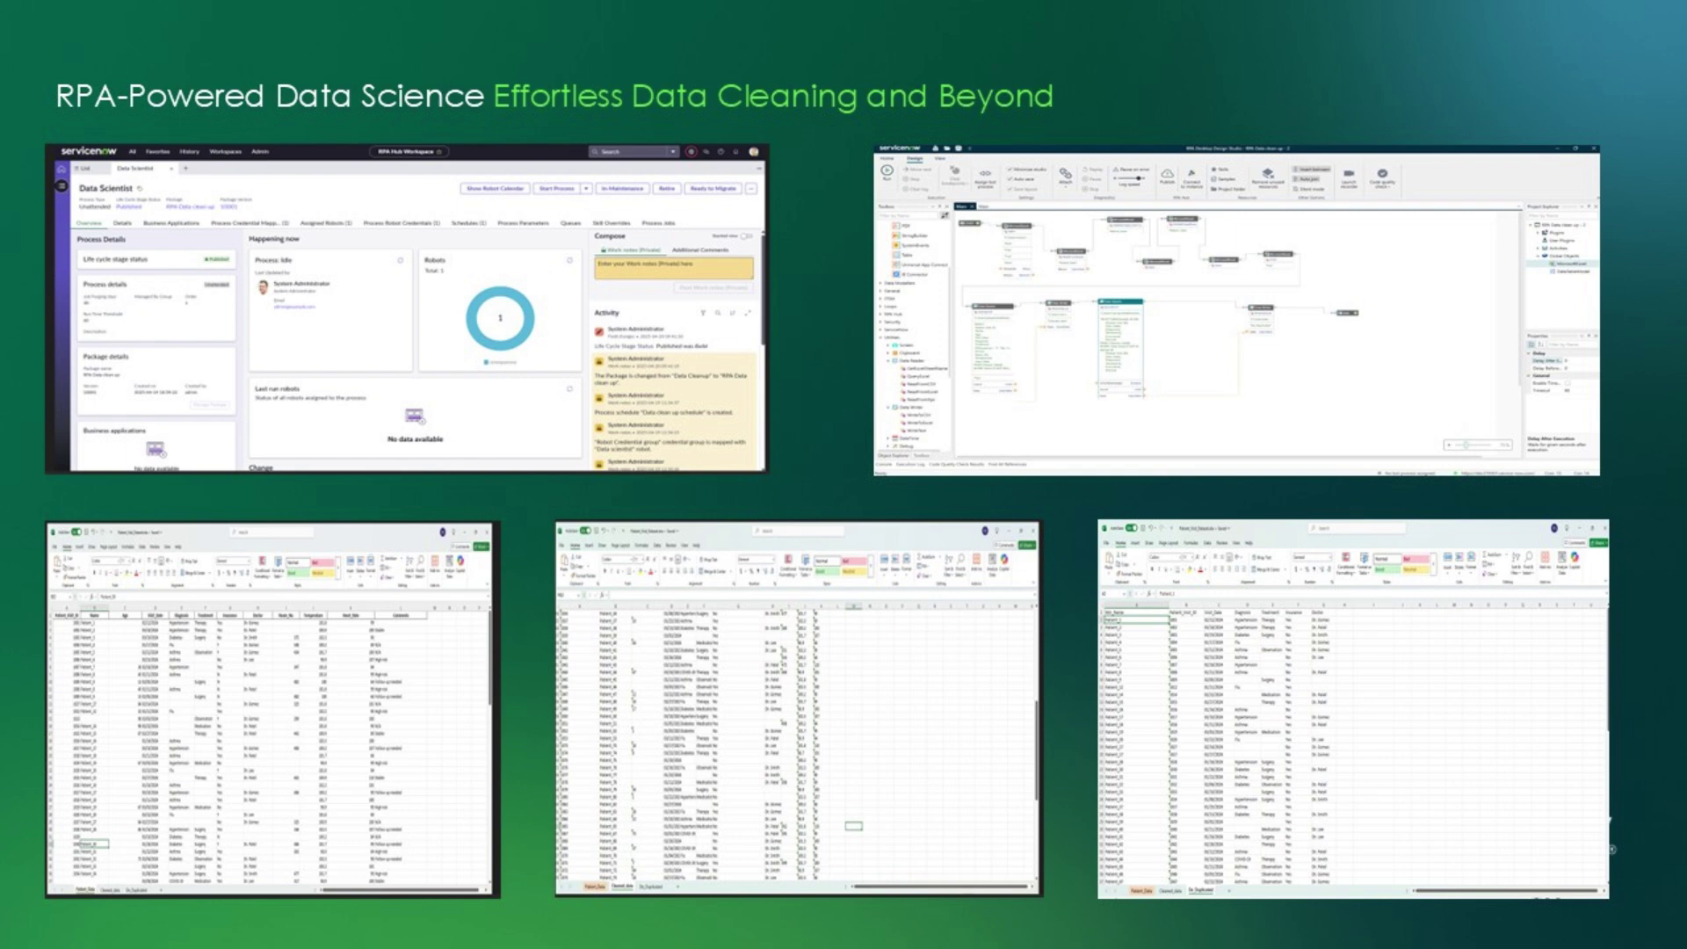
{"action": "key", "text": "Right"}
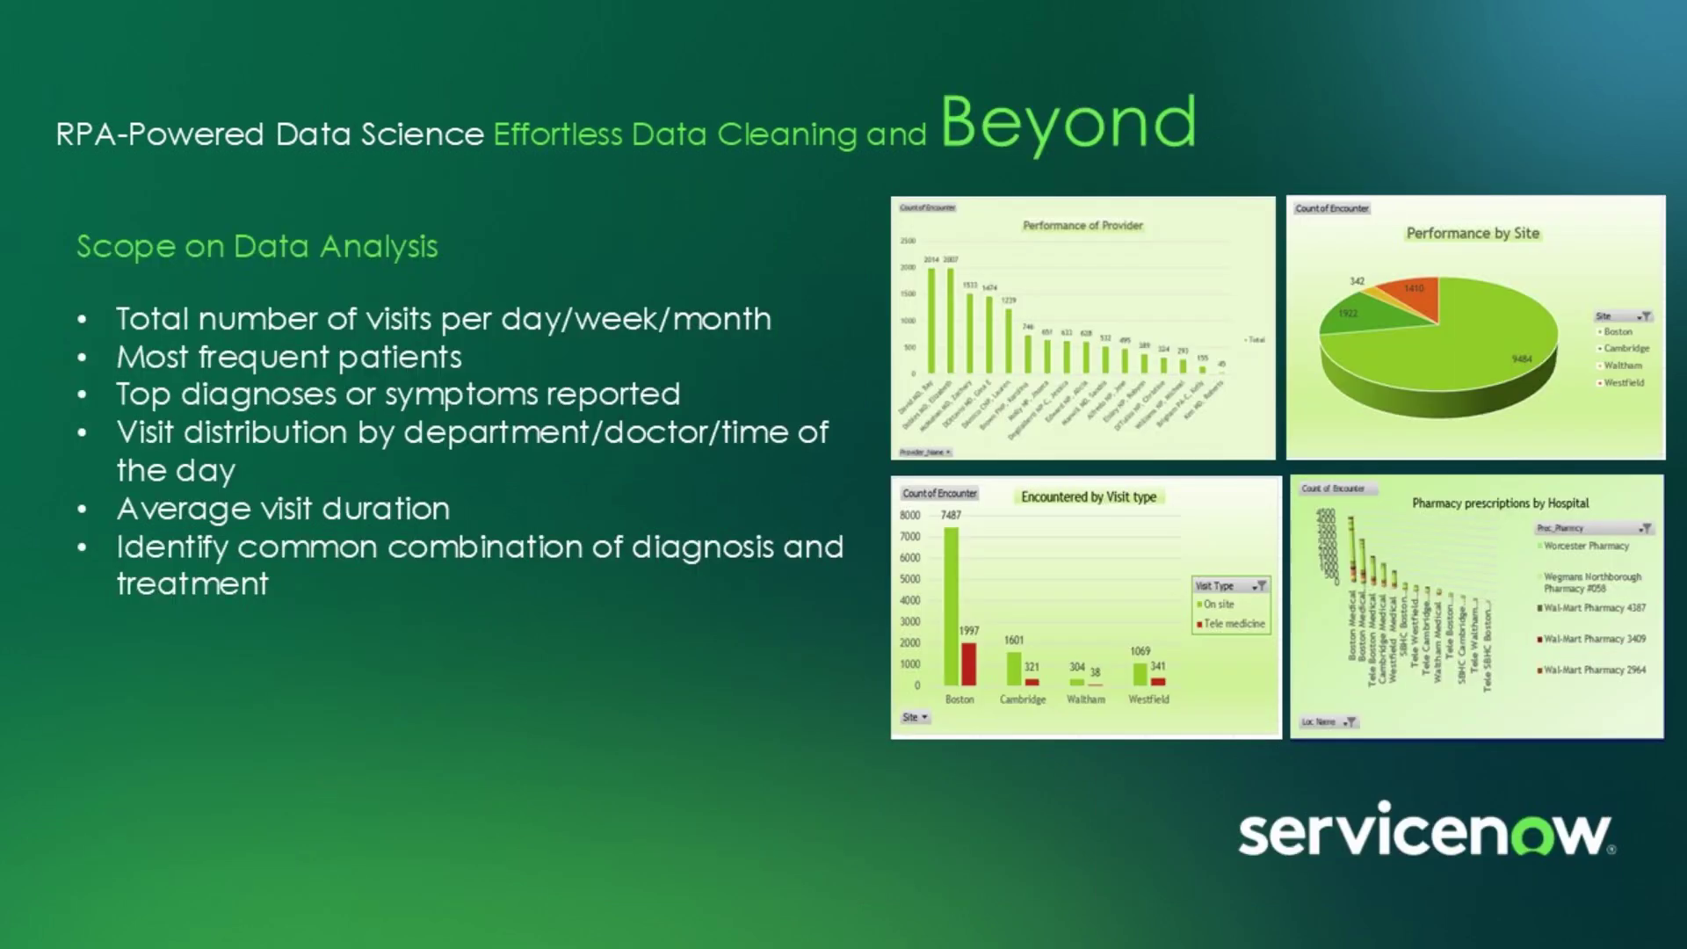